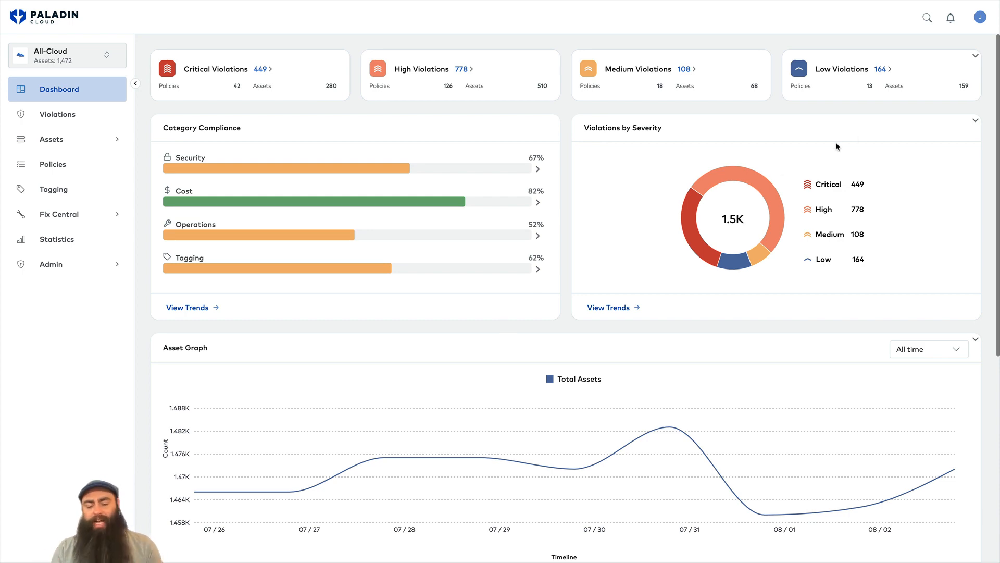
Collapse all three dashboard cards, move Policy Compliance Overview to the top, and expand it.
{"action": "left_click", "coordinate": [975, 120]}
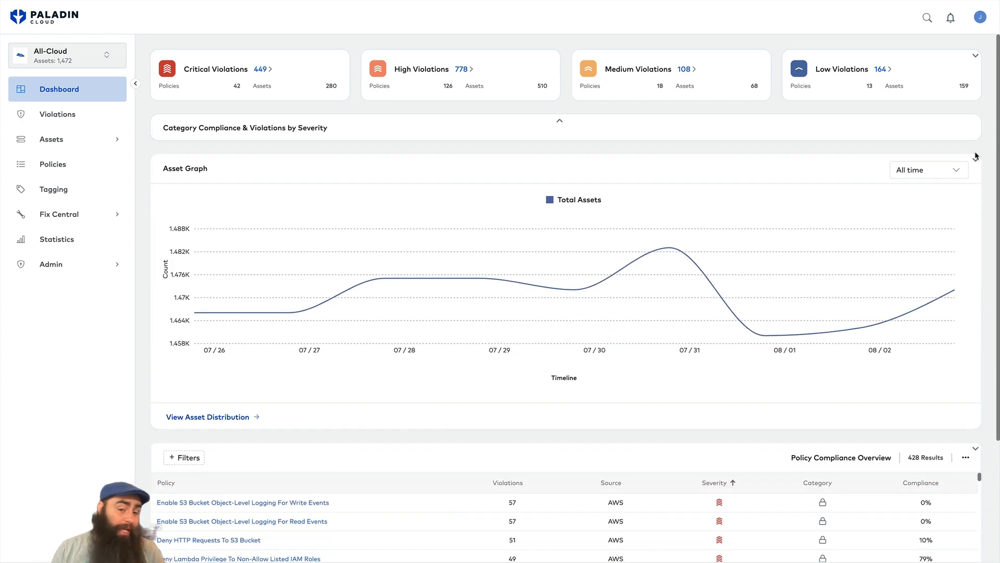
{"action": "left_click", "coordinate": [976, 158]}
{"action": "left_click", "coordinate": [978, 202]}
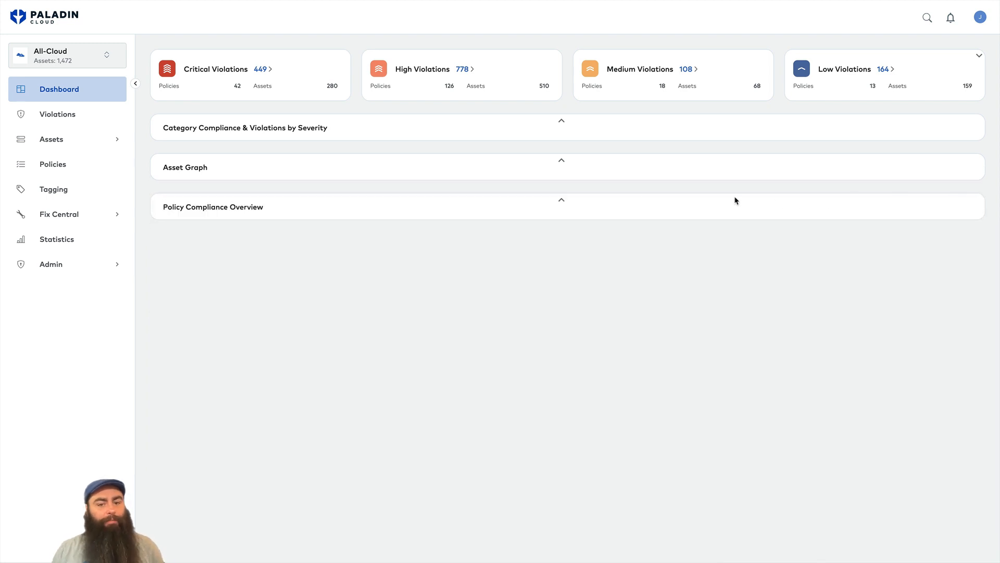
{"action": "left_click_drag", "start_coordinate": [499, 186], "coordinate": [503, 120]}
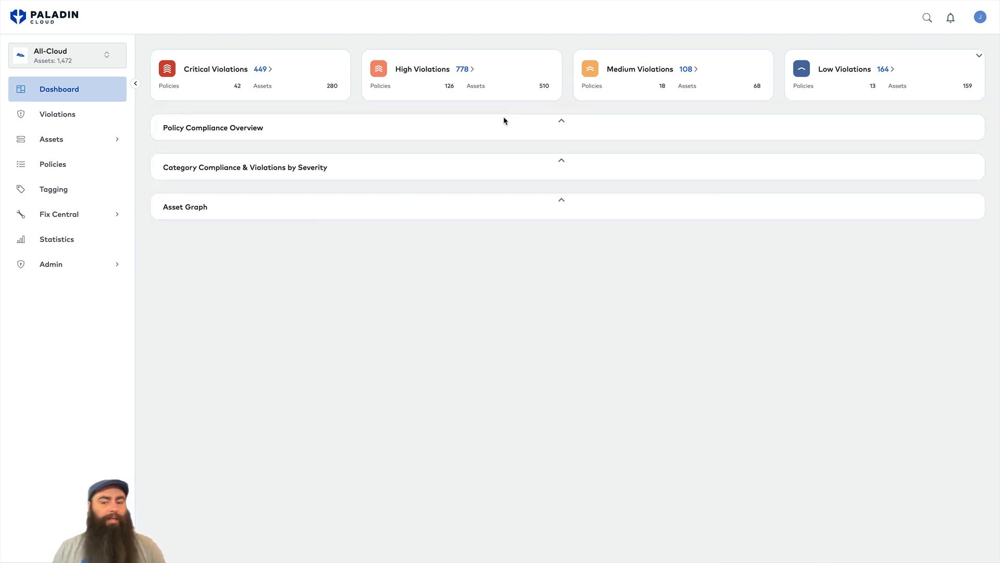
{"action": "left_click", "coordinate": [562, 122]}
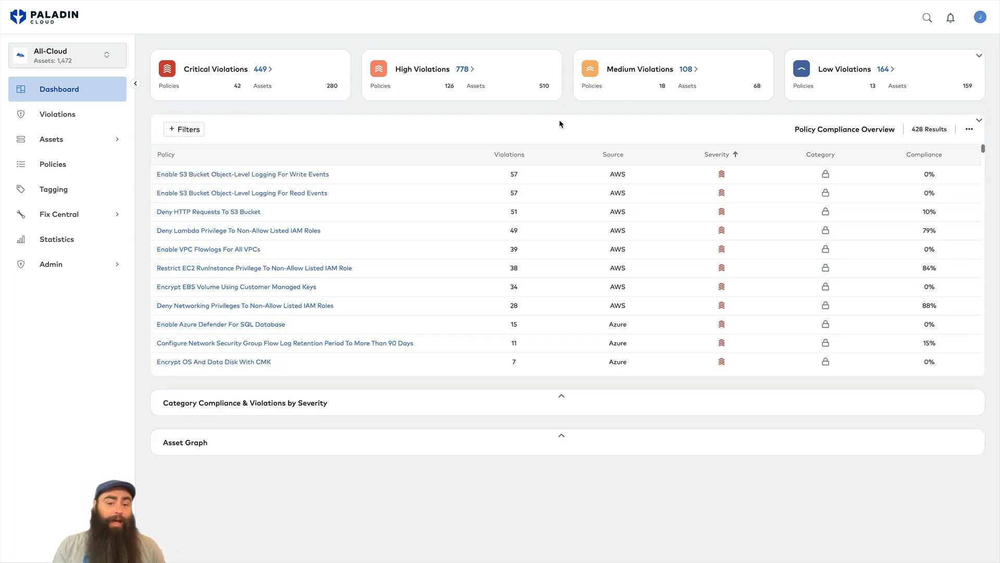
Filter the policy compliance table to Asset Type EC2.
{"action": "left_click", "coordinate": [179, 132]}
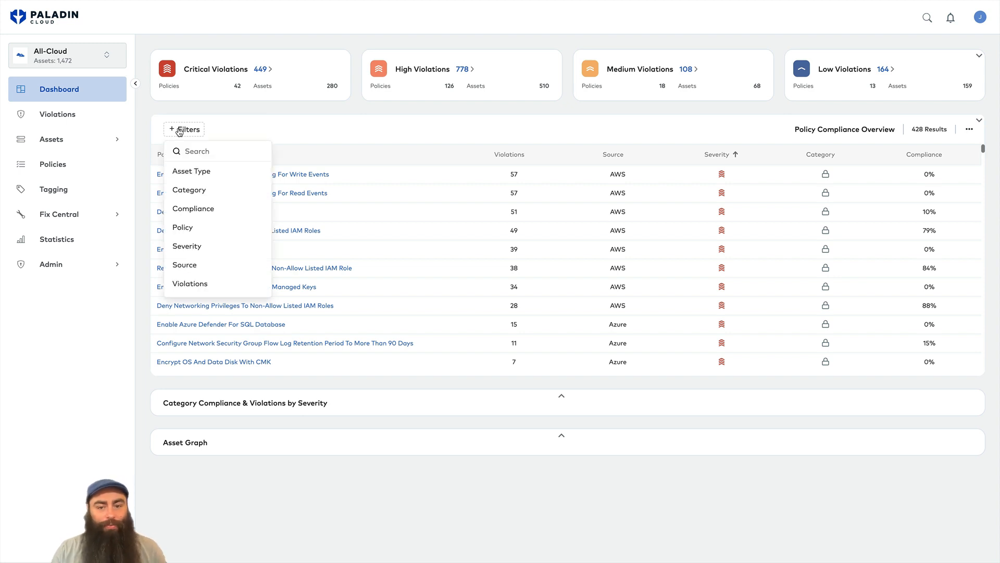
{"action": "left_click", "coordinate": [191, 171]}
{"action": "type", "text": "ec2"}
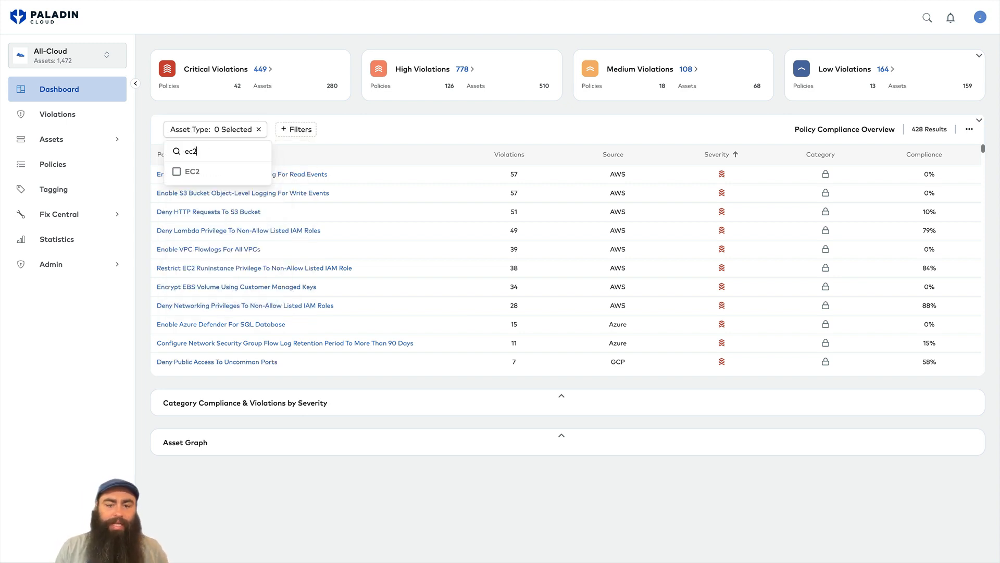
{"action": "left_click", "coordinate": [178, 171]}
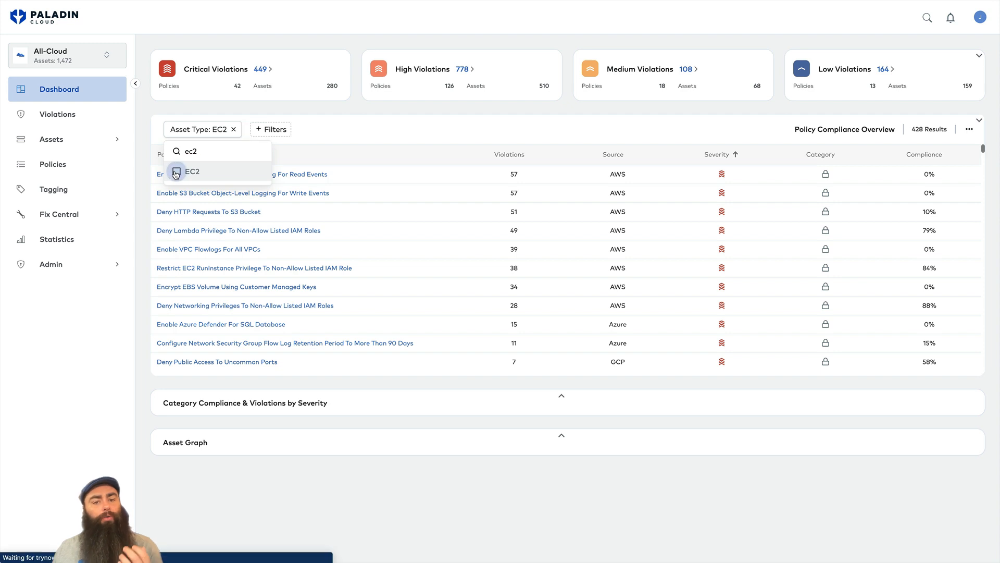
Add a Category filter limited to Cost.
{"action": "left_click", "coordinate": [270, 129]}
{"action": "left_click", "coordinate": [274, 171]}
{"action": "key", "text": "BackSpace"}
{"action": "key", "text": "BackSpace"}
{"action": "key", "text": "BackSpace"}
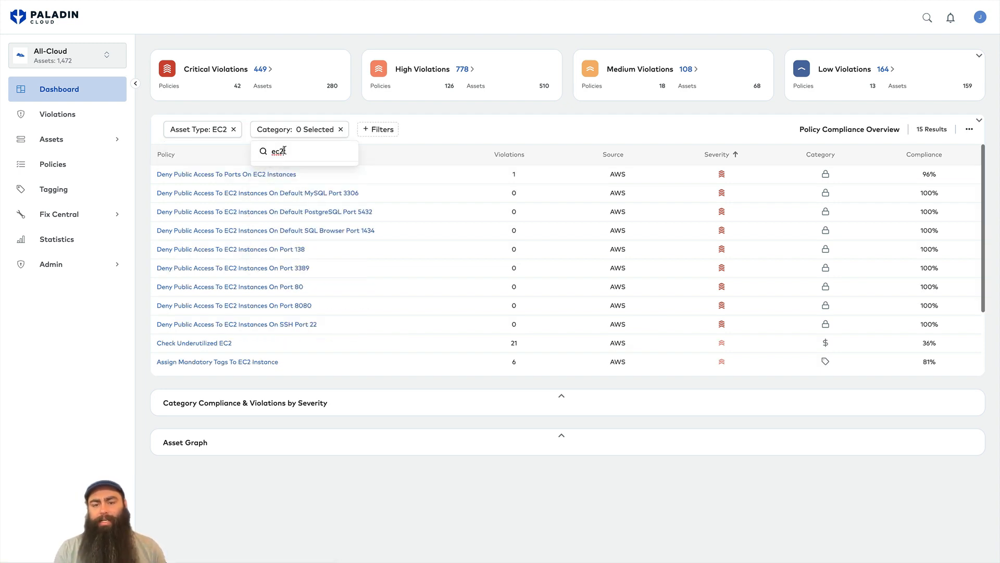
{"action": "left_click", "coordinate": [265, 172]}
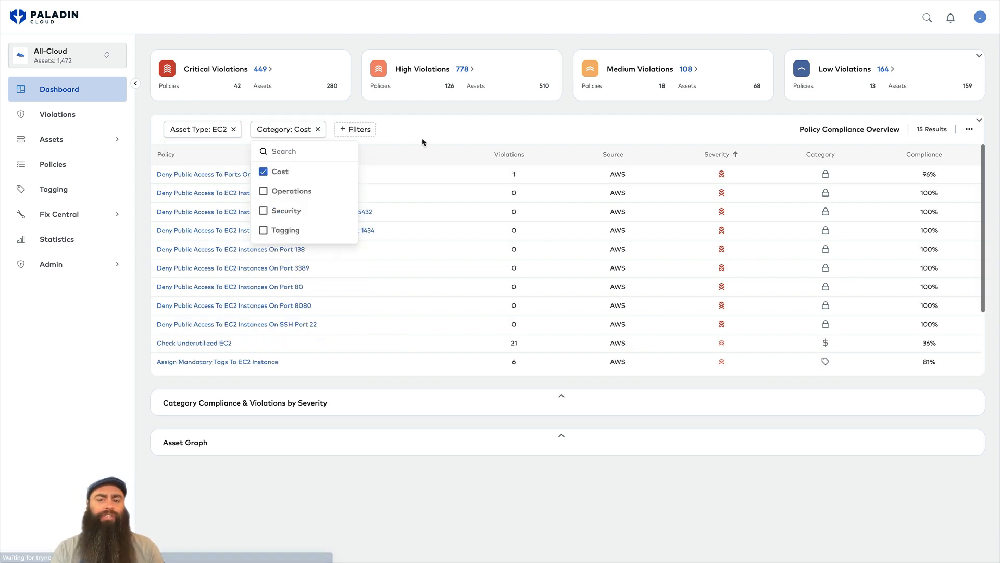
{"action": "left_click", "coordinate": [424, 137]}
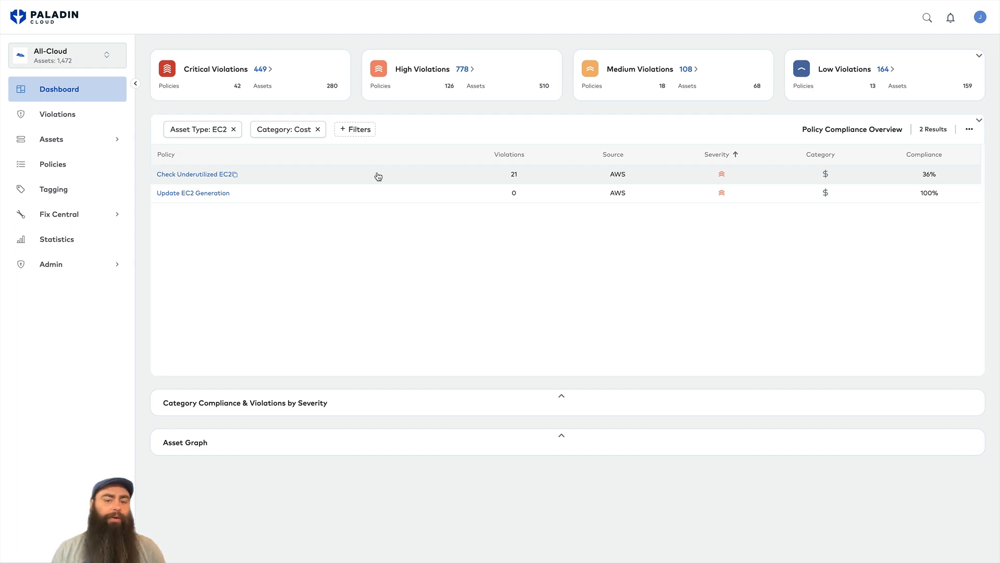
On Admin > Users, add a test user with e-mail, suggested first and last name, and ROLE_USER.
{"action": "left_click", "coordinate": [94, 269]}
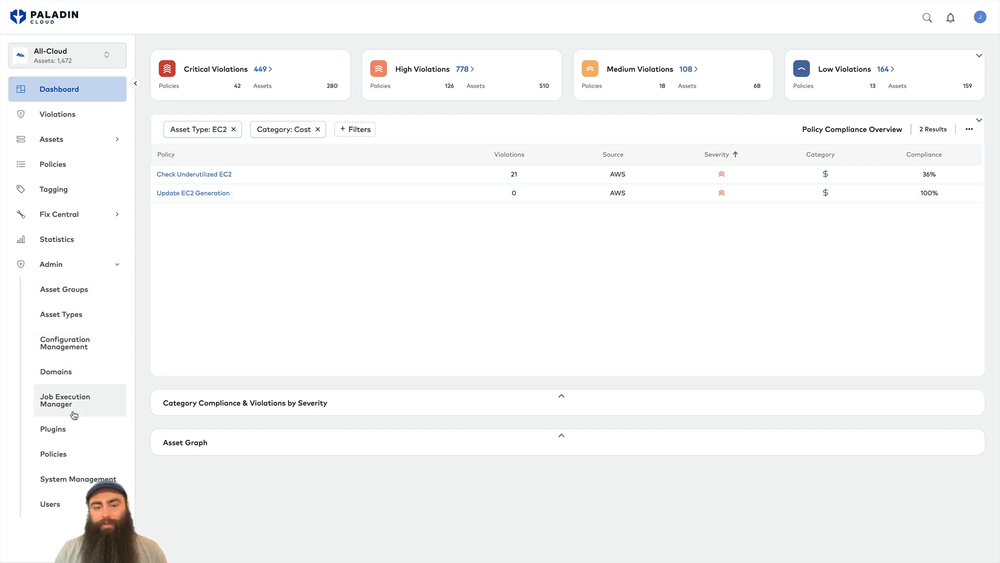
{"action": "left_click", "coordinate": [60, 501]}
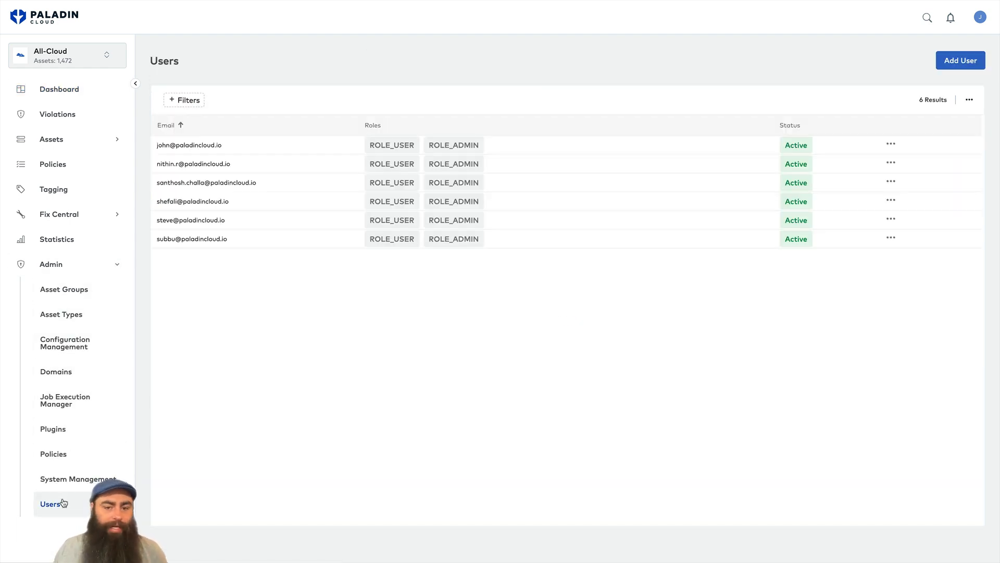
{"action": "left_click", "coordinate": [960, 61]}
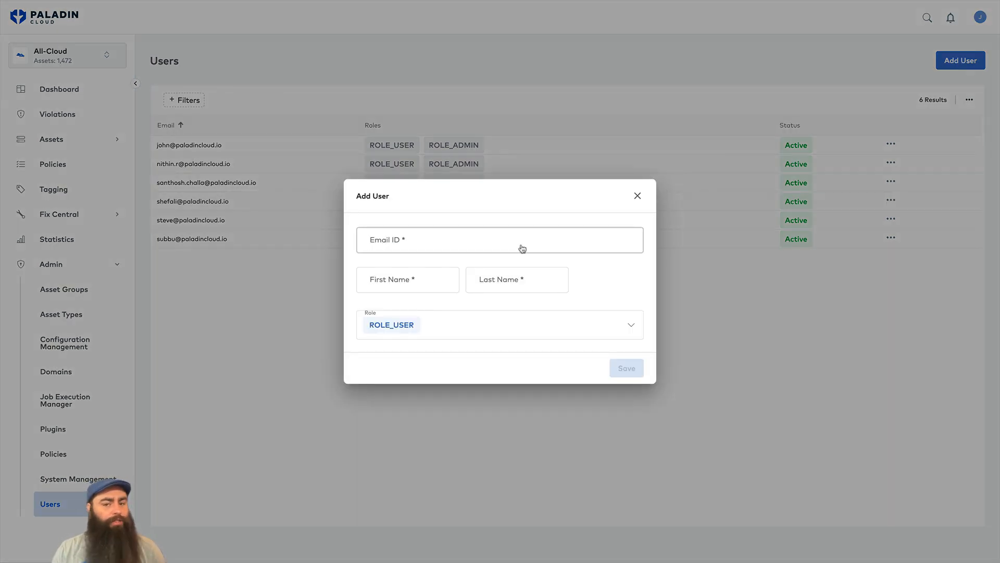
{"action": "left_click", "coordinate": [401, 245]}
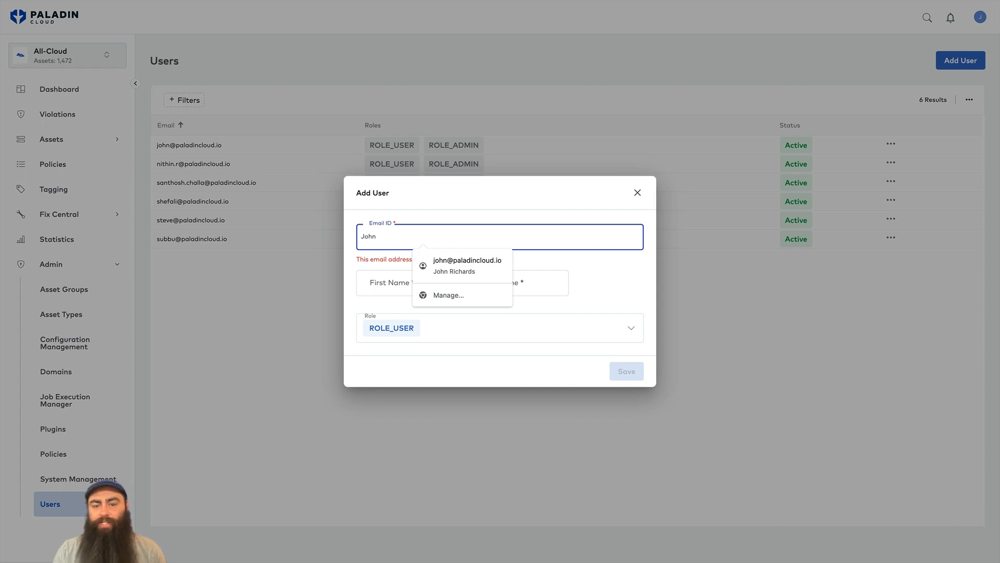
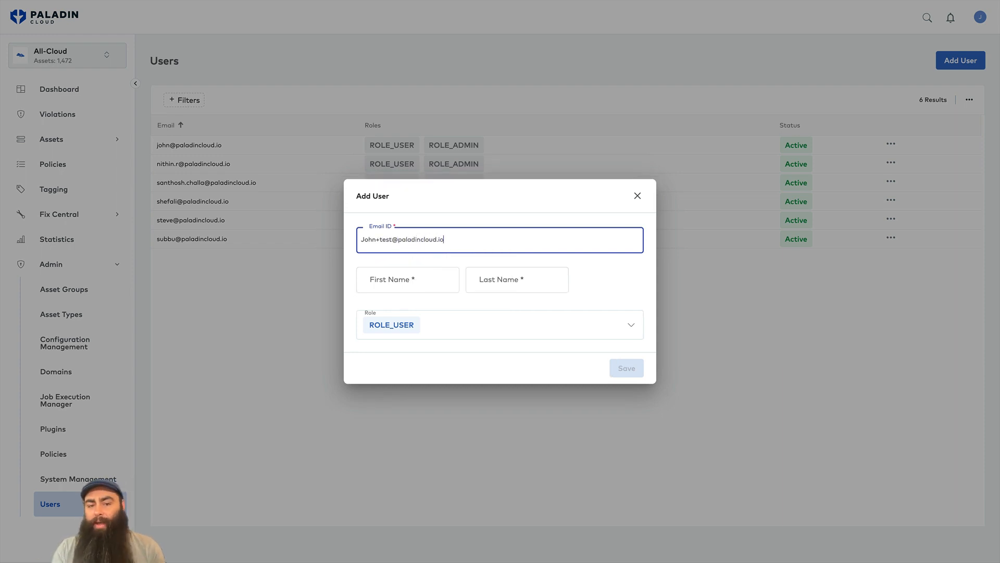
{"action": "left_click", "coordinate": [443, 284]}
{"action": "left_click", "coordinate": [434, 304]}
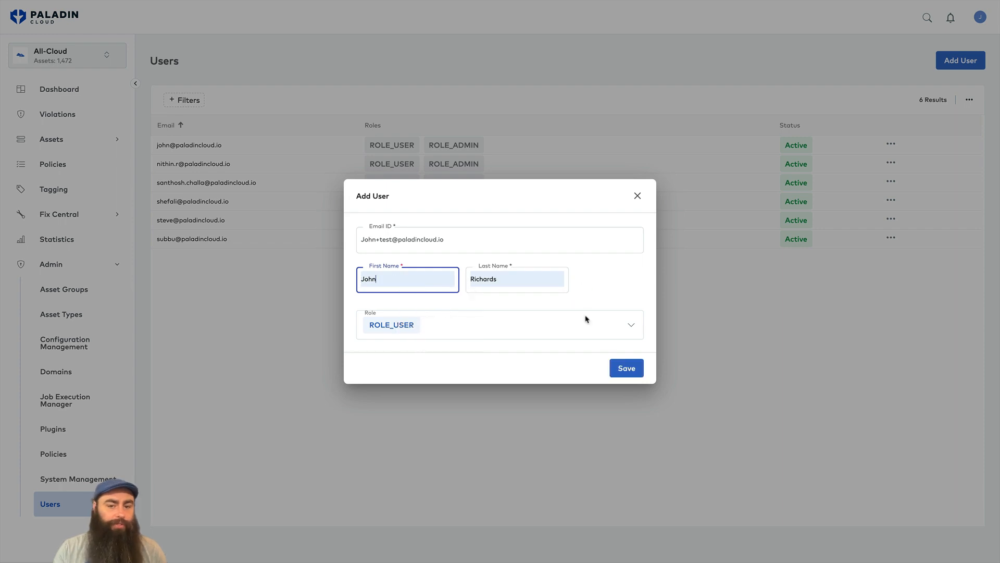
{"action": "left_click", "coordinate": [621, 368]}
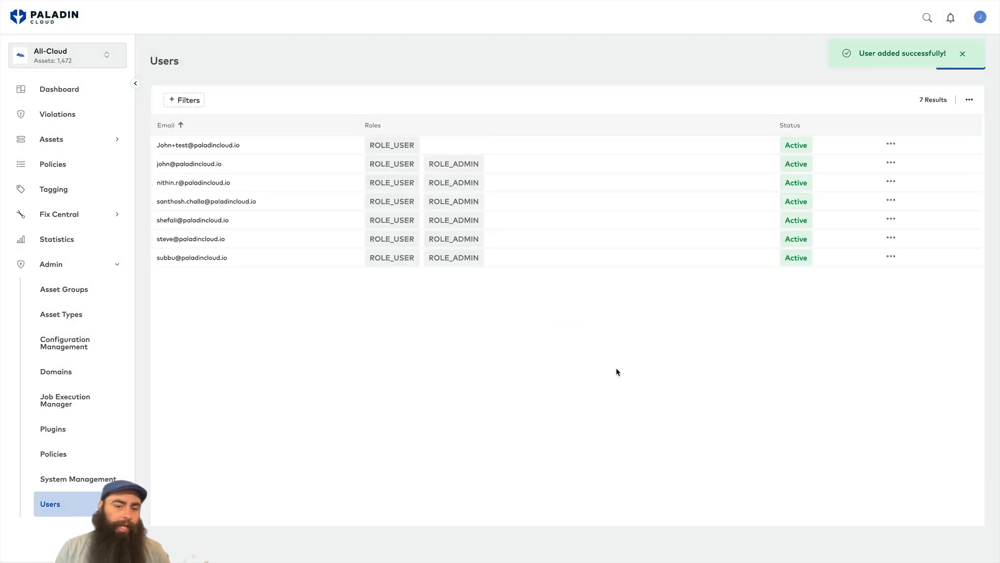
Edit the new test user to add the ROLE_ADMIN role and save.
{"action": "left_click", "coordinate": [891, 143]}
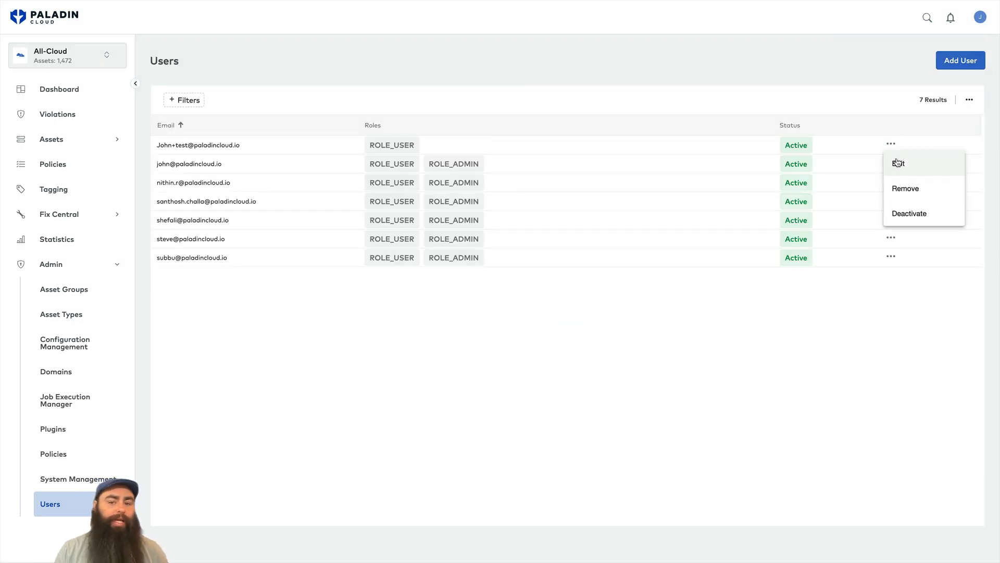
{"action": "left_click", "coordinate": [894, 161]}
{"action": "left_click", "coordinate": [631, 301]}
{"action": "left_click", "coordinate": [379, 323]}
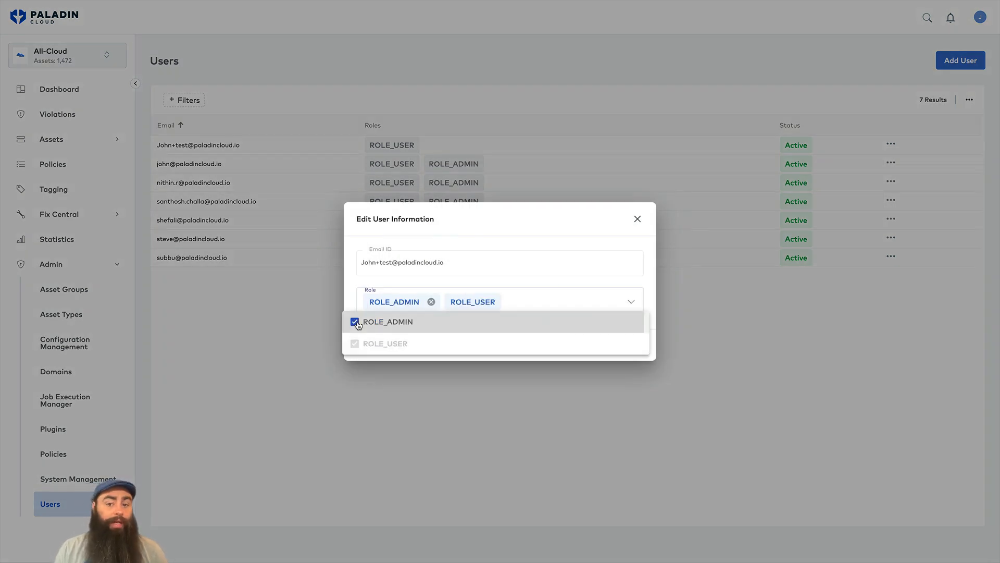
{"action": "left_click", "coordinate": [619, 273]}
{"action": "left_click", "coordinate": [626, 345]}
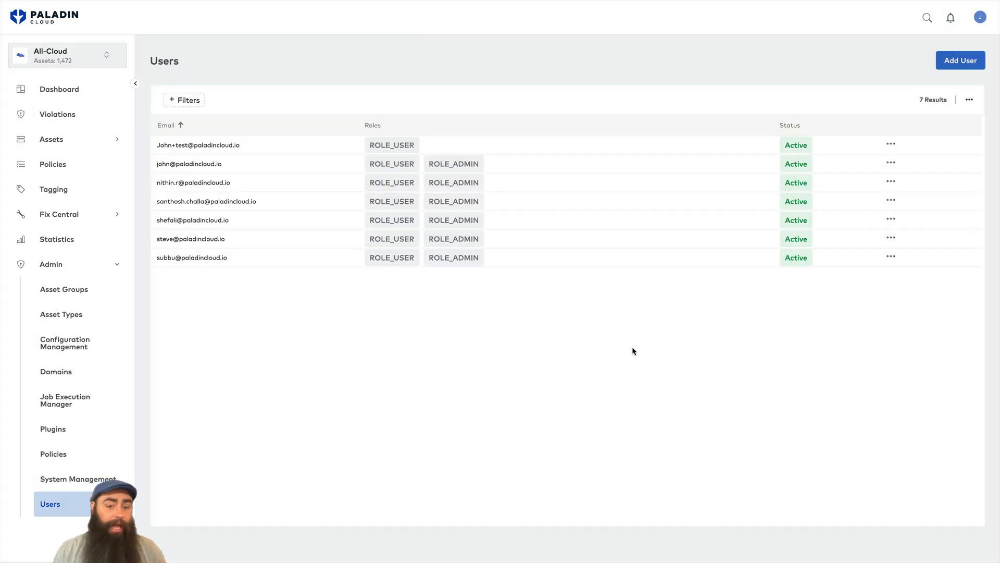
Remove the test user from the Users list, confirming the deletion.
{"action": "left_click", "coordinate": [891, 144]}
{"action": "left_click", "coordinate": [907, 189]}
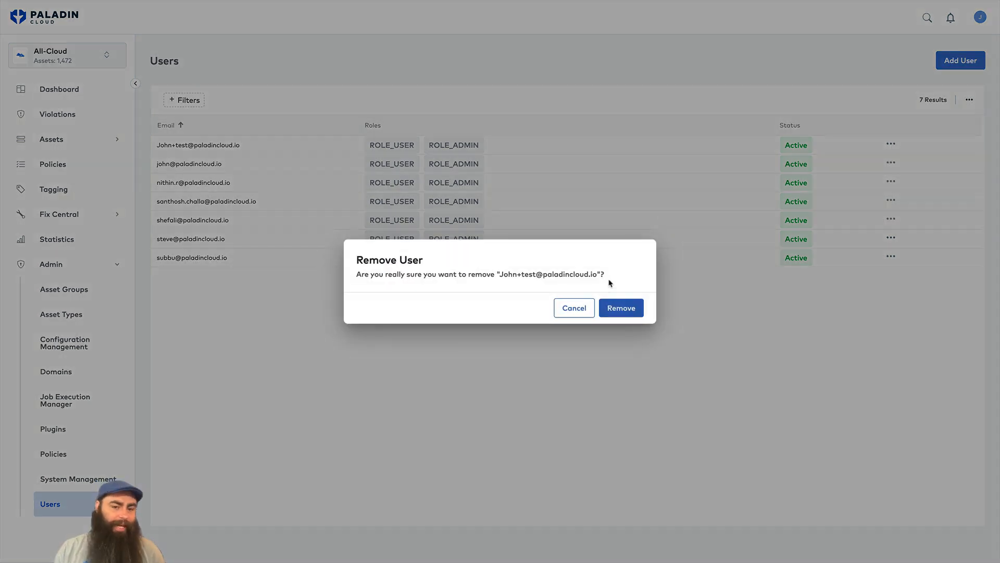
{"action": "left_click", "coordinate": [619, 306]}
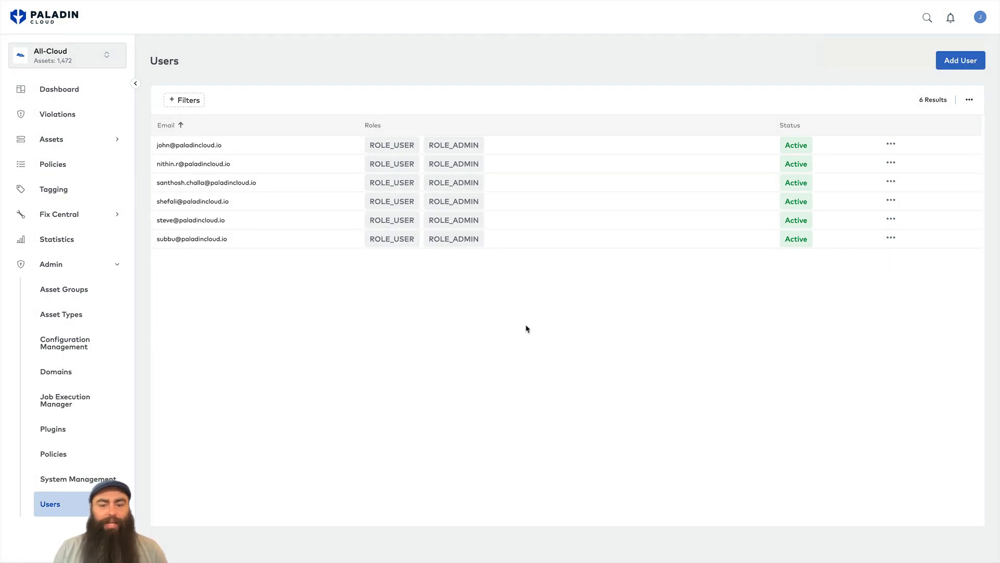
Start an AWS plugin with the pasted account ID and the name 'test account'.
{"action": "left_click", "coordinate": [66, 436]}
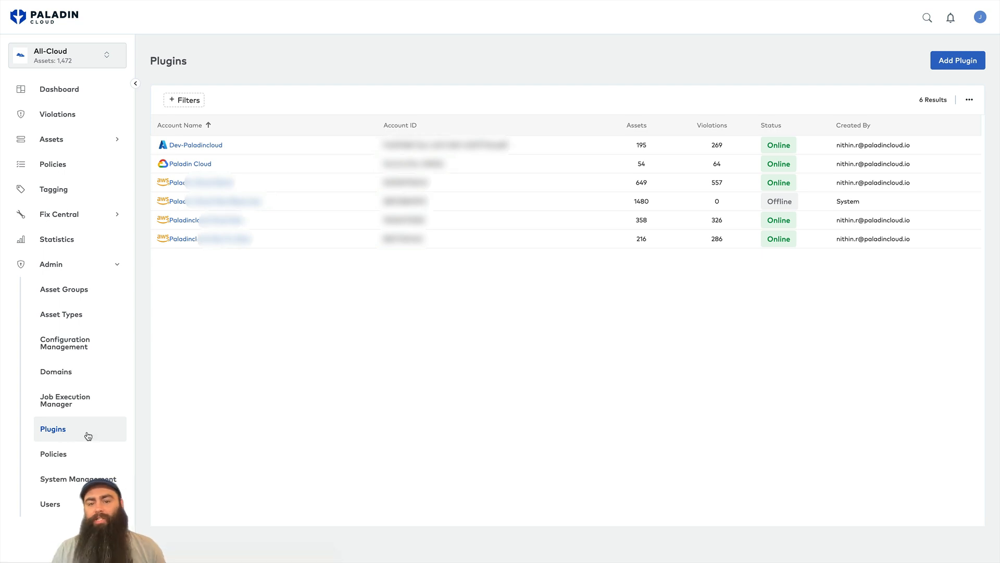
{"action": "left_click", "coordinate": [962, 69]}
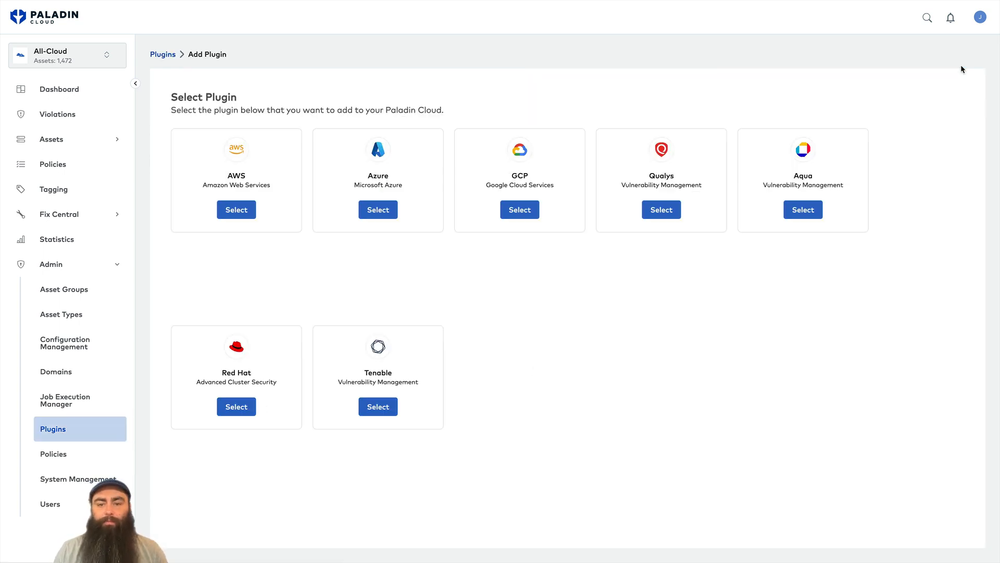
{"action": "left_click", "coordinate": [236, 210]}
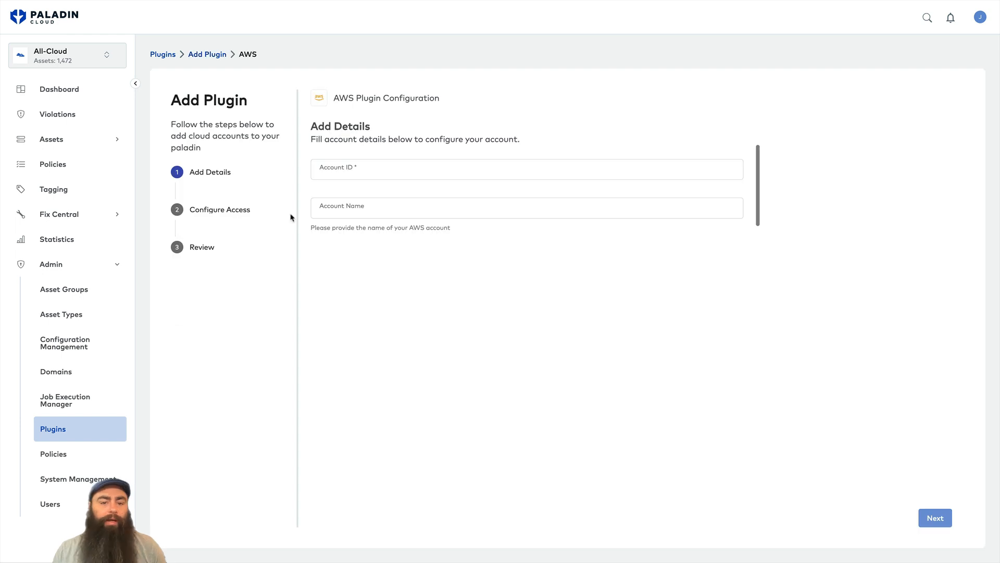
{"action": "left_click", "coordinate": [408, 174]}
{"action": "key", "text": "ctrl+v"}
{"action": "left_click", "coordinate": [375, 211]}
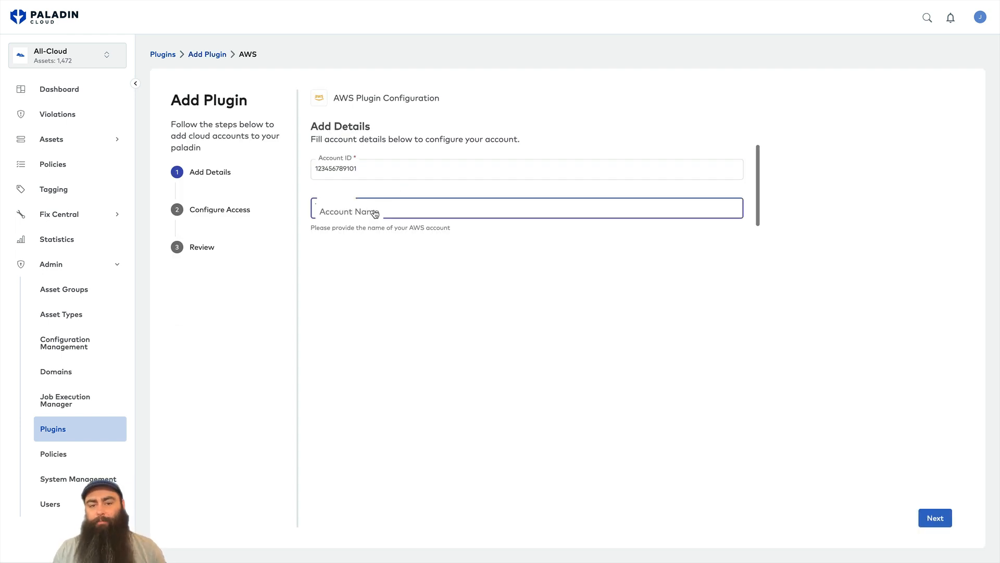
{"action": "type", "text": "test account"}
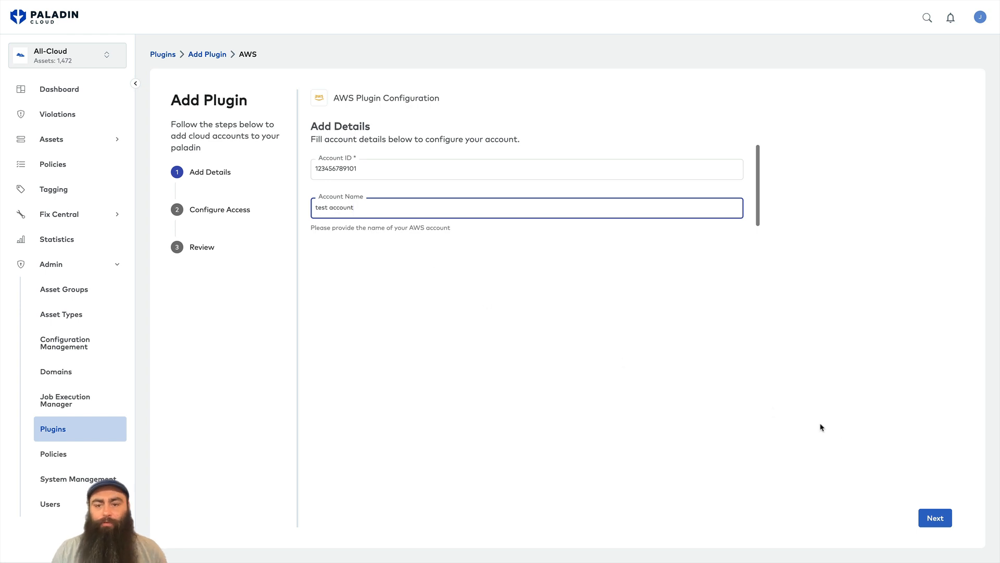
Download the CloudFormation template and submit the AWS plugin for validation.
{"action": "left_click", "coordinate": [933, 518]}
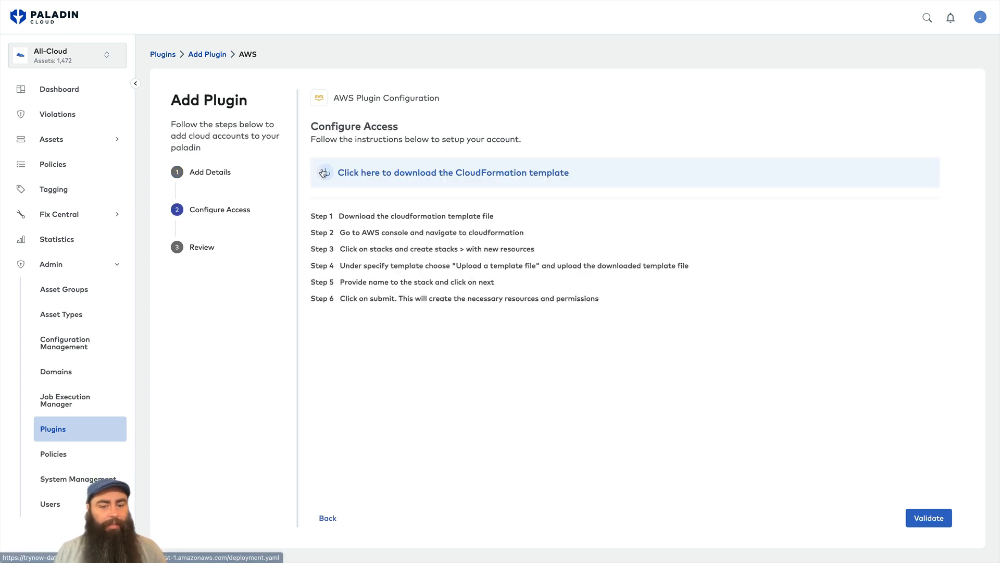
{"action": "left_click", "coordinate": [330, 182]}
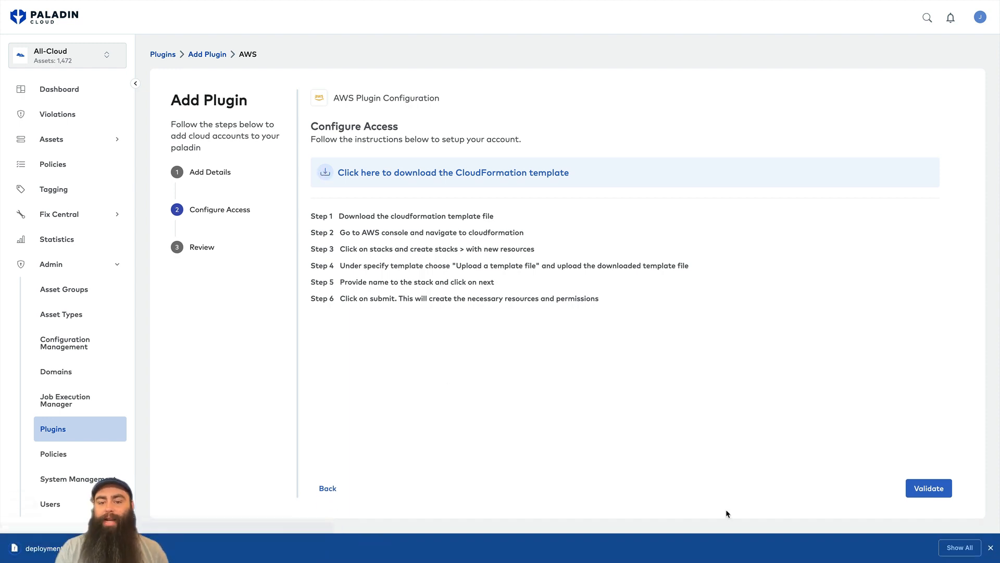
{"action": "left_click", "coordinate": [991, 549]}
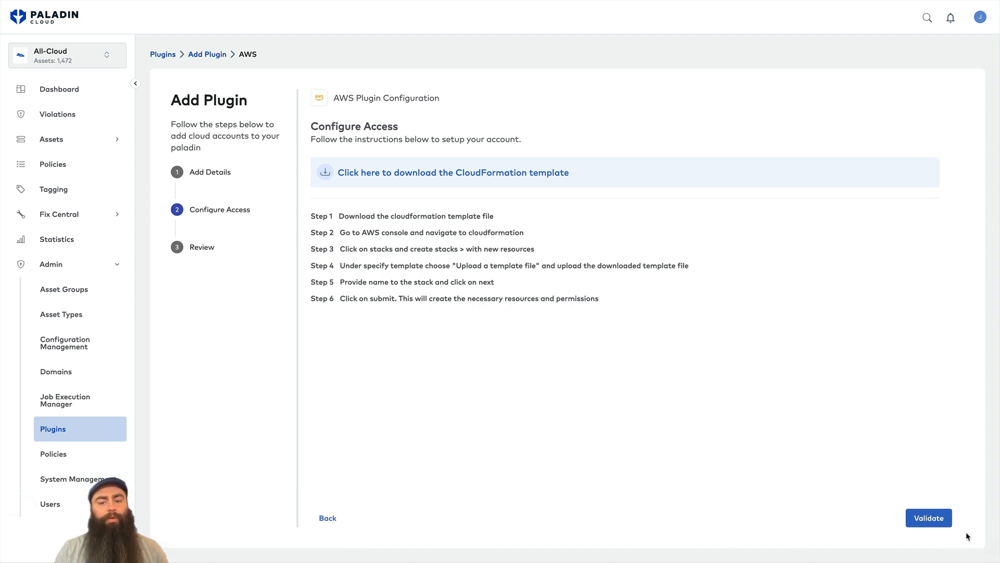
{"action": "left_click", "coordinate": [926, 521]}
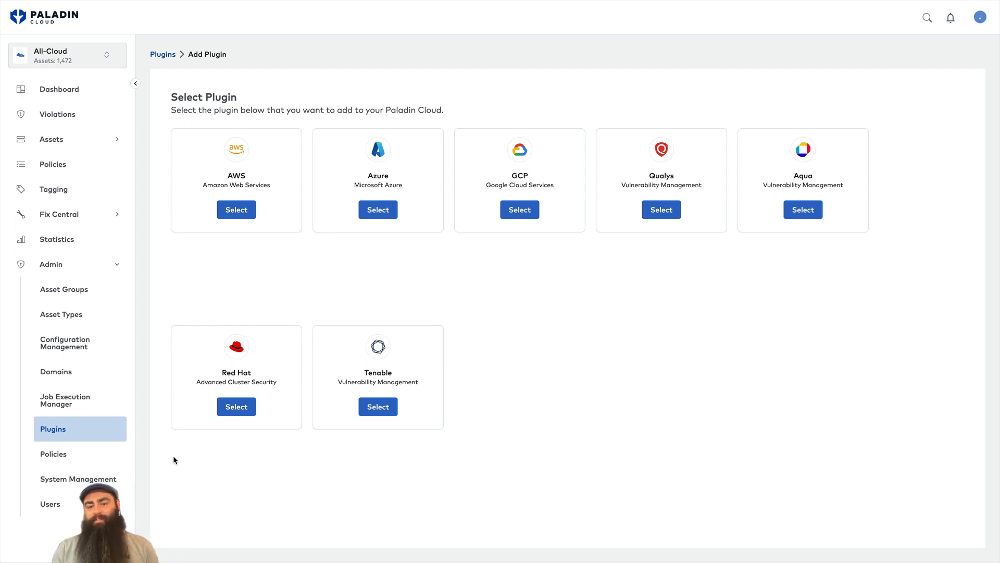
On the Policies page, filter the list to the Operations category.
{"action": "left_click", "coordinate": [88, 462]}
{"action": "left_click", "coordinate": [186, 86]}
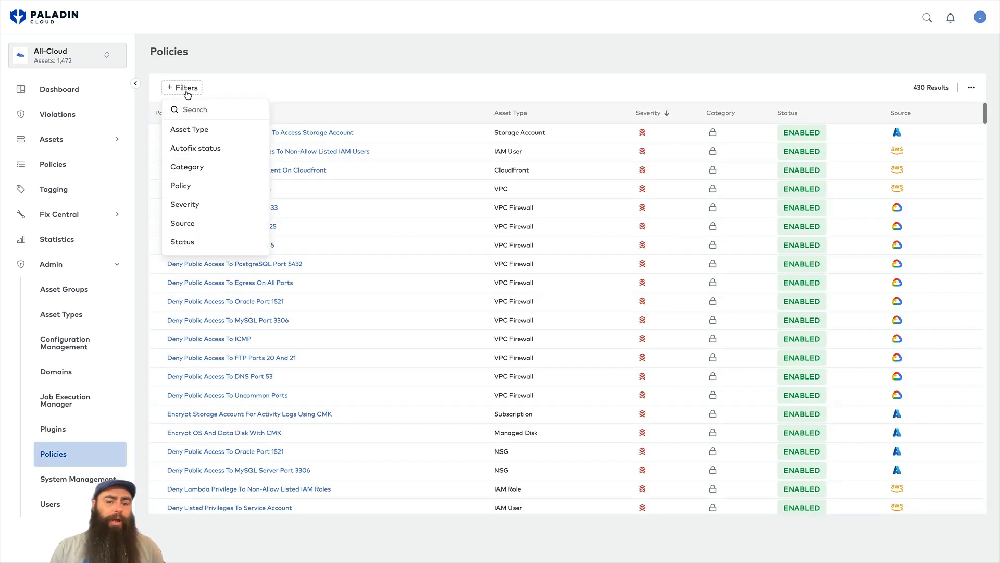
{"action": "left_click", "coordinate": [188, 165]}
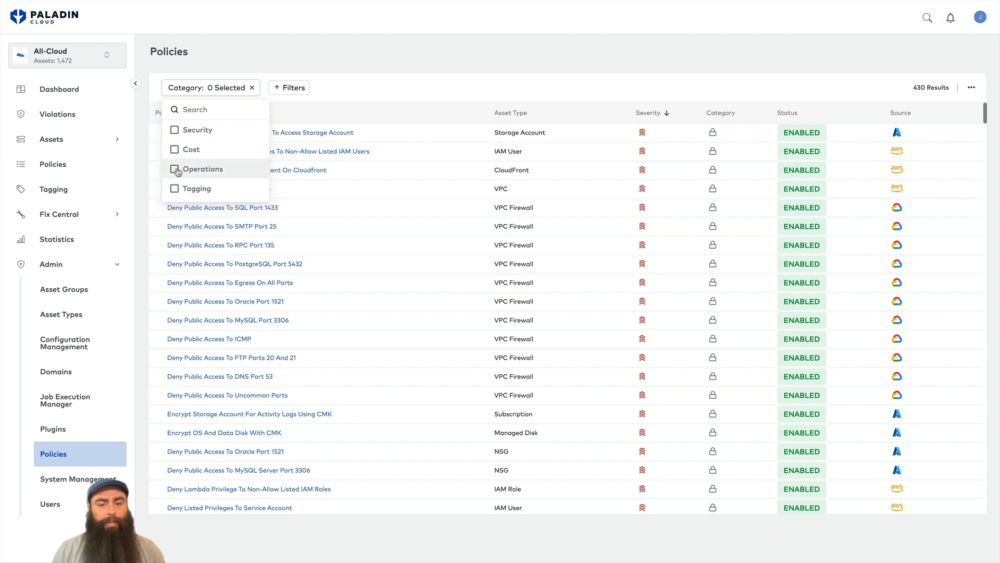
{"action": "left_click", "coordinate": [175, 169]}
Add an EC2 asset type filter and open the Assign Standard Region to EC2 Instance policy.
{"action": "left_click", "coordinate": [290, 87]}
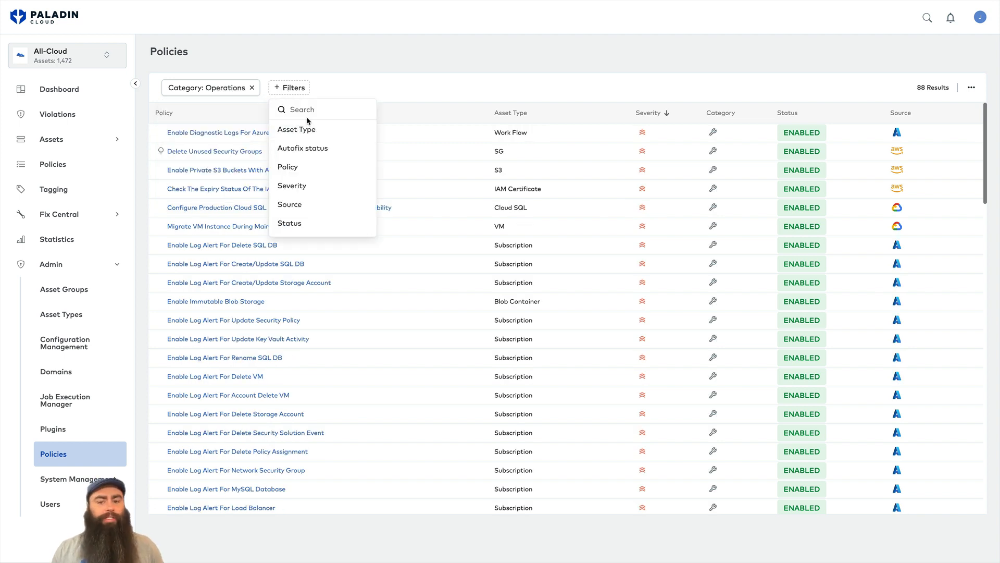
{"action": "left_click", "coordinate": [300, 130]}
{"action": "type", "text": "ec"}
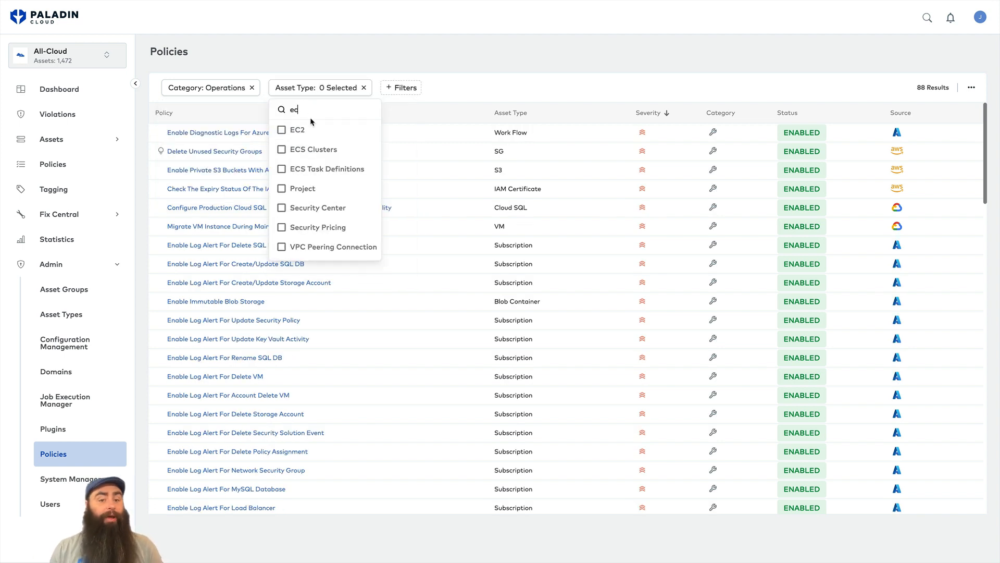
{"action": "left_click", "coordinate": [281, 130]}
{"action": "left_click", "coordinate": [261, 134]}
{"action": "left_click", "coordinate": [255, 133]}
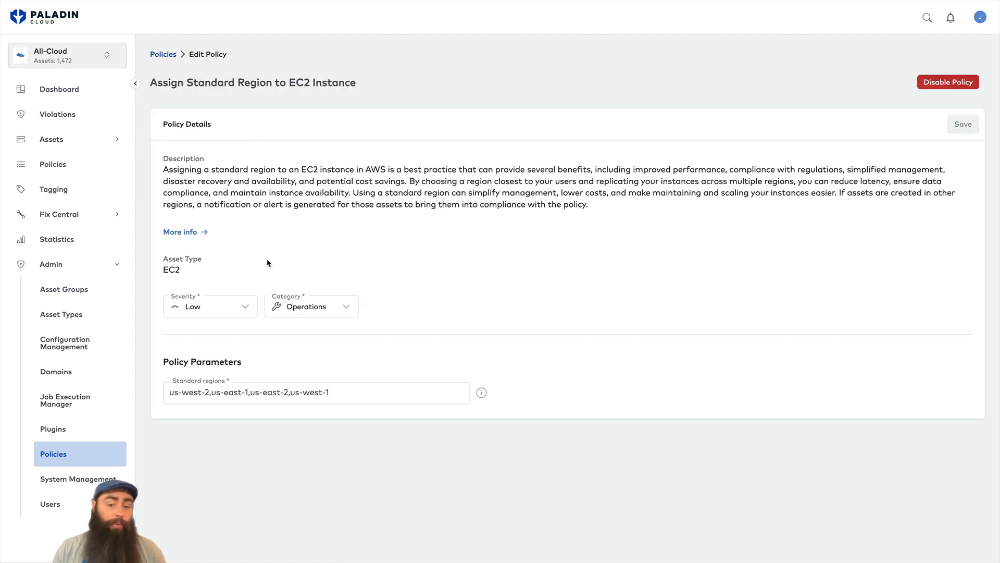
Append ',eu-central-1' to the standard regions, and set severity Medium and category Security.
{"action": "left_click", "coordinate": [353, 397]}
{"action": "type", "text": ", eu-central-1"}
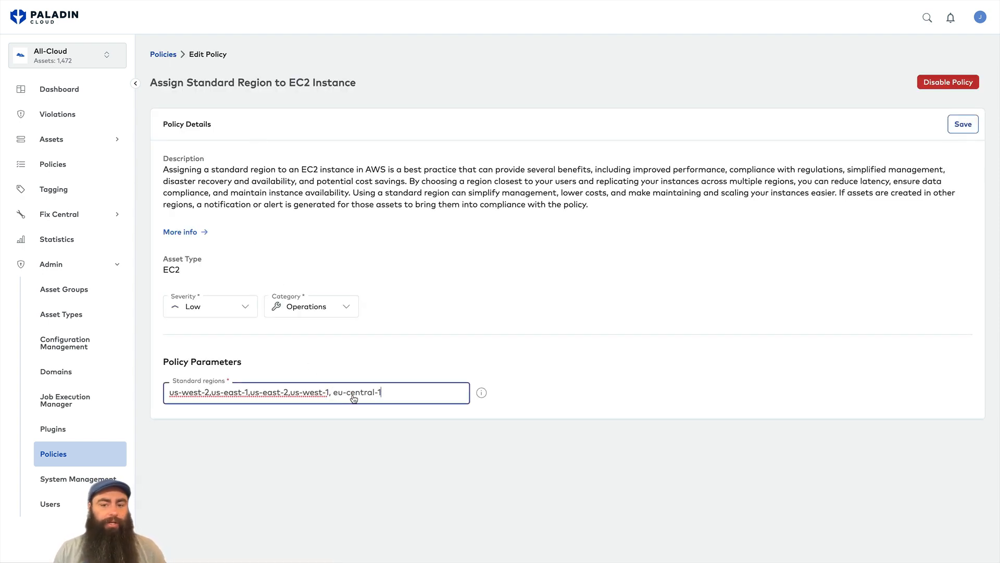
{"action": "key", "text": "BackSpace"}
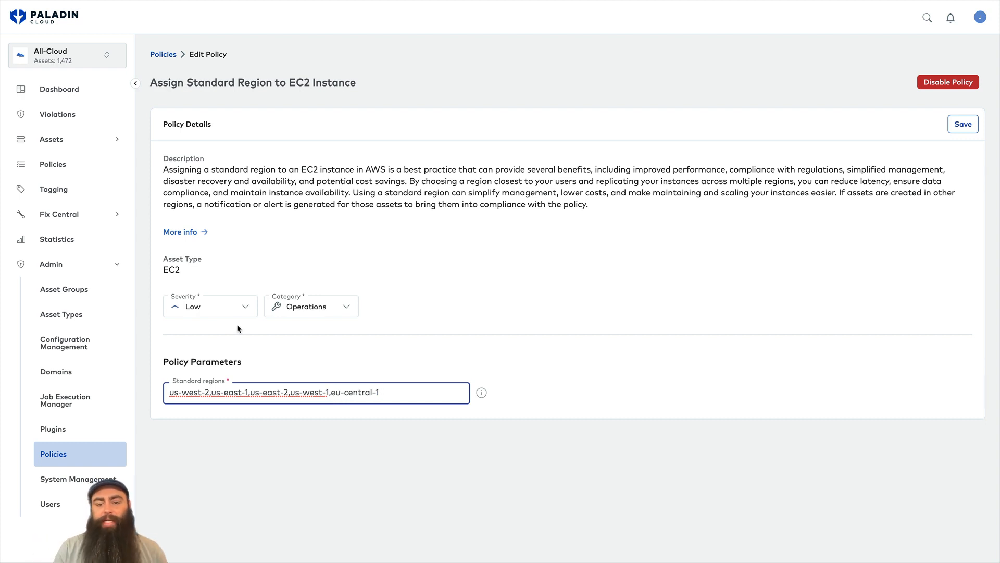
{"action": "left_click", "coordinate": [247, 309]}
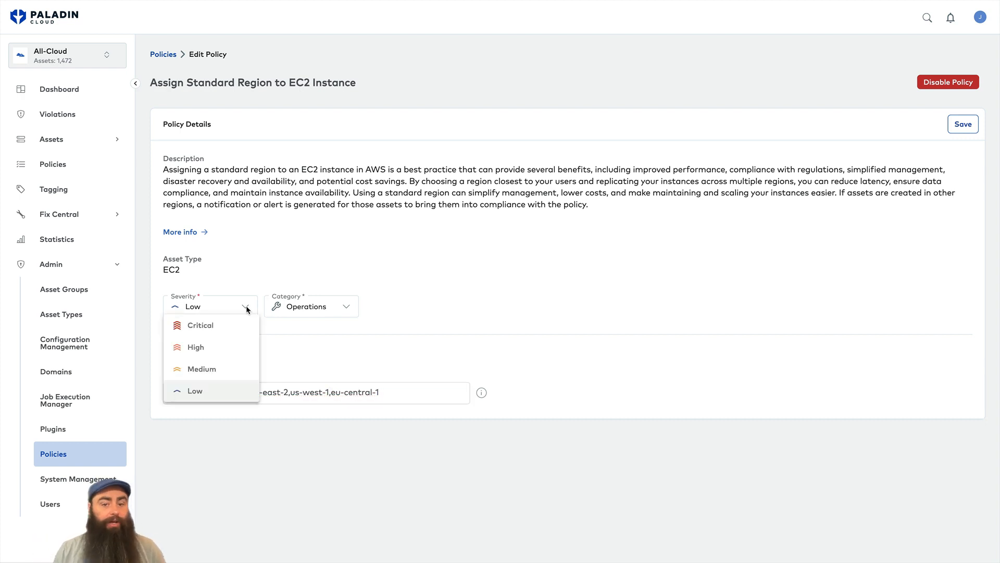
{"action": "left_click", "coordinate": [202, 369]}
{"action": "left_click", "coordinate": [341, 306]}
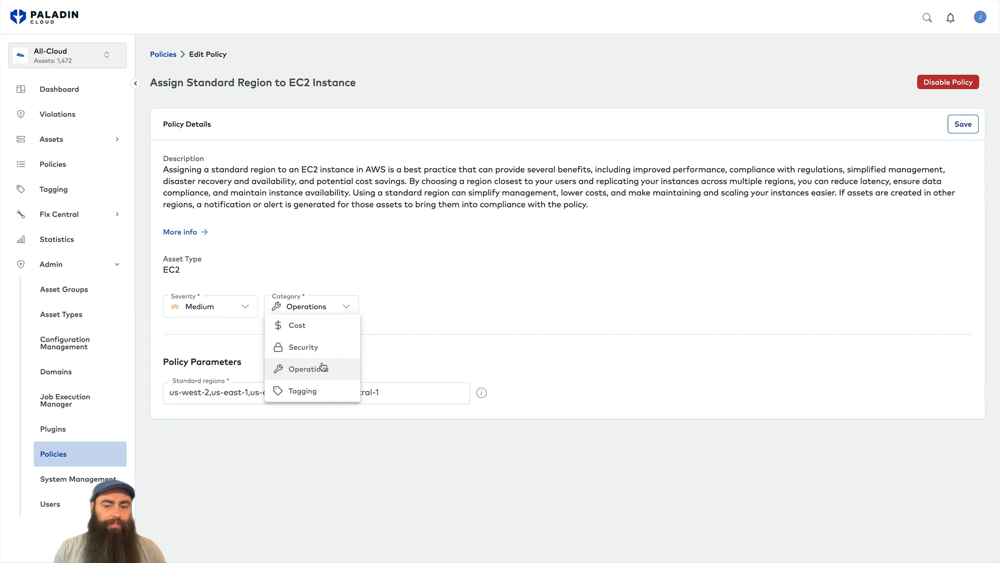
{"action": "left_click", "coordinate": [324, 348]}
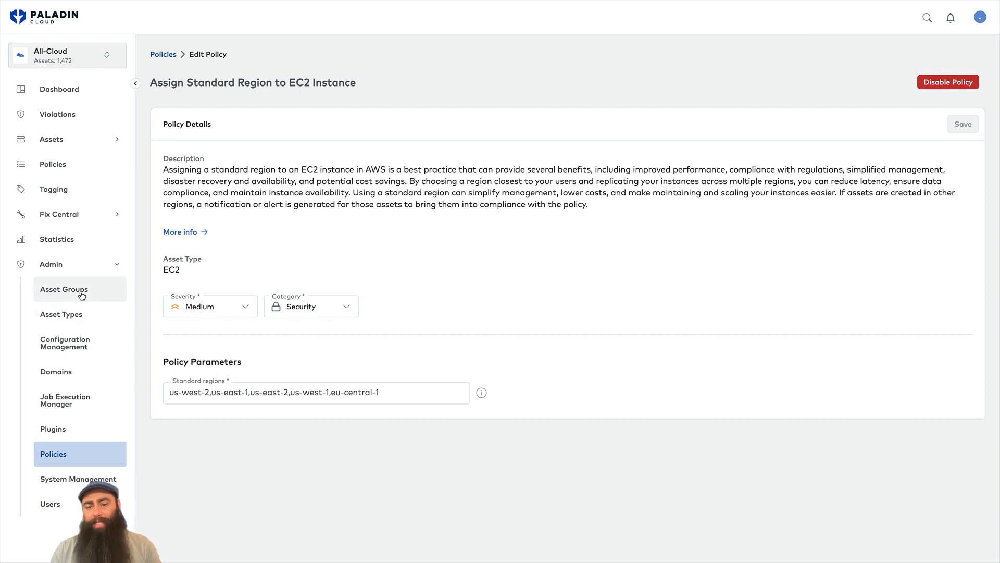
Create an asset group named Jupiter, described 'Jupiter assets', type Projects, and continue to Configuration.
{"action": "left_click", "coordinate": [82, 296]}
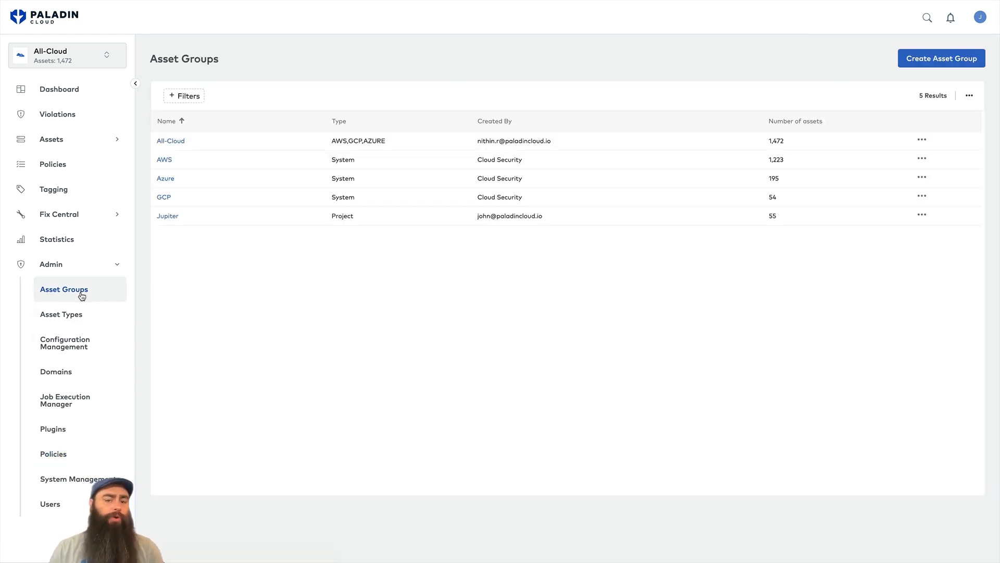
{"action": "left_click", "coordinate": [948, 59]}
{"action": "left_click", "coordinate": [445, 134]}
{"action": "type", "text": "Jupiter"}
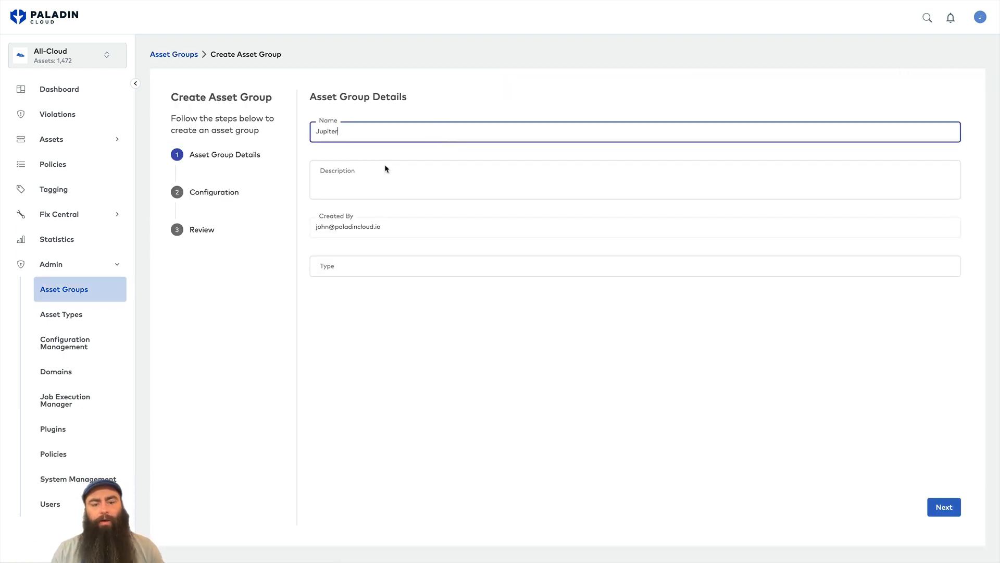
{"action": "left_click", "coordinate": [366, 178]}
{"action": "type", "text": "Jupiter assets"}
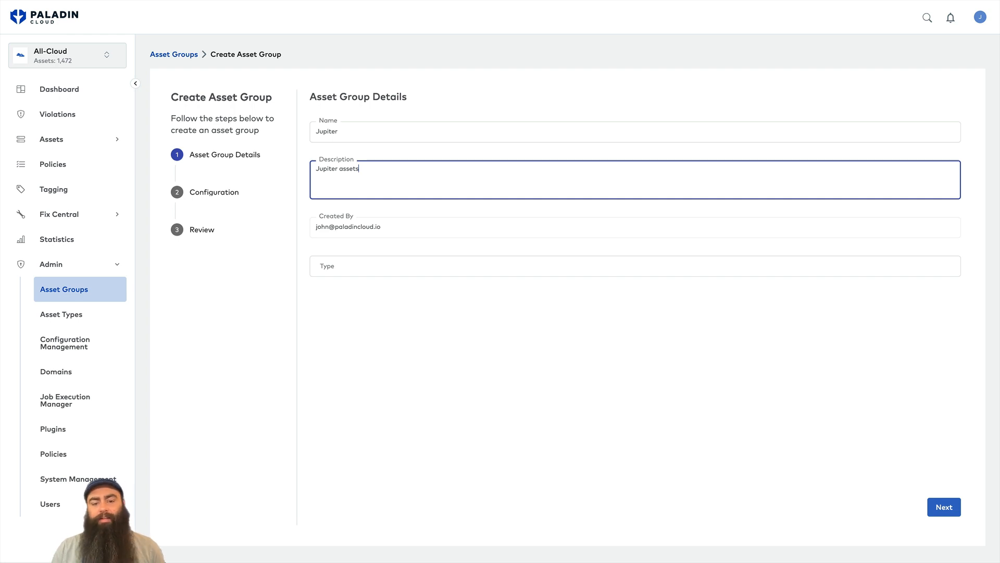
{"action": "left_click", "coordinate": [379, 267]}
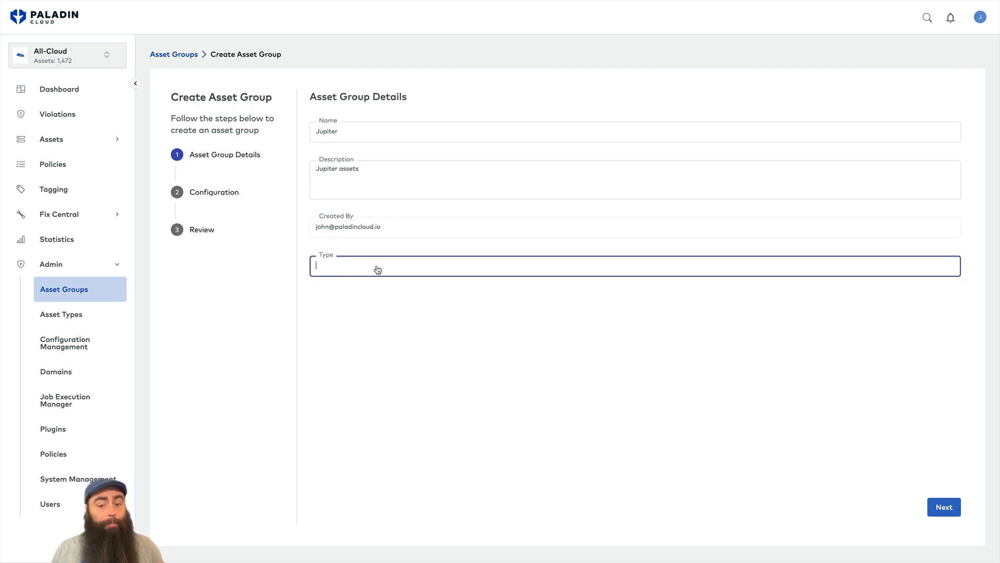
{"action": "type", "text": "Projects"}
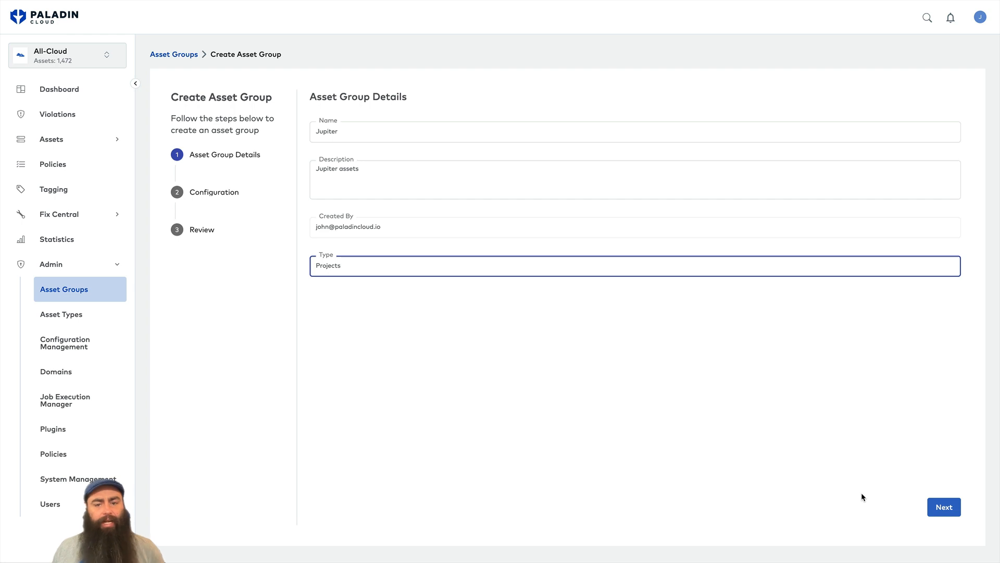
{"action": "left_click", "coordinate": [943, 505]}
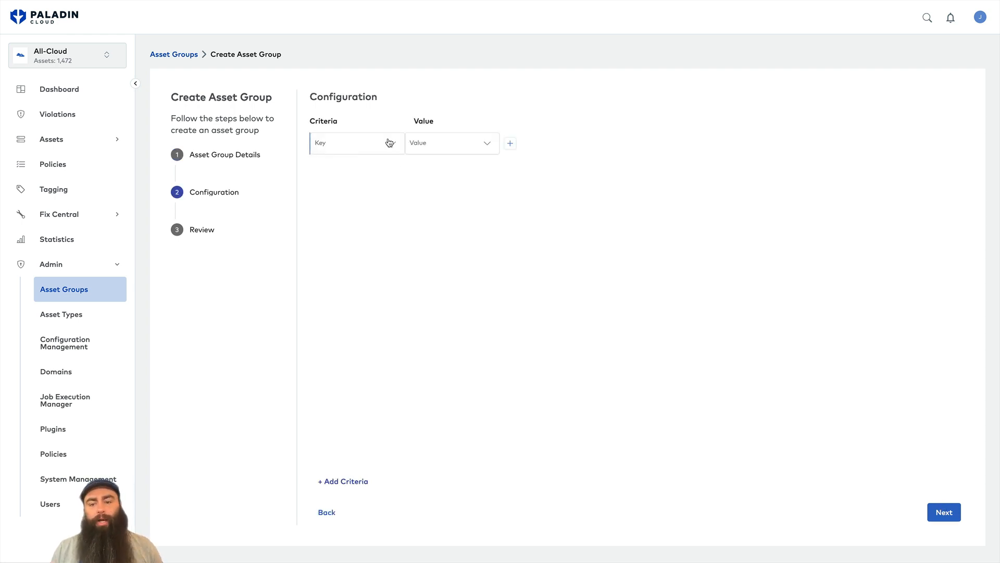
Set the first criterion to Cloud Type AWS.
{"action": "left_click", "coordinate": [389, 143]}
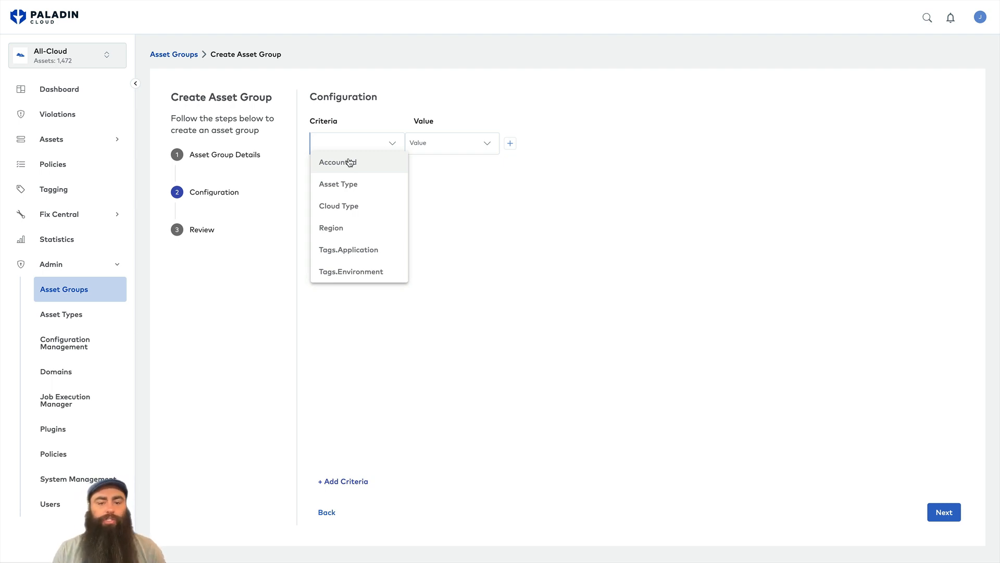
{"action": "left_click", "coordinate": [346, 205]}
{"action": "left_click", "coordinate": [477, 148]}
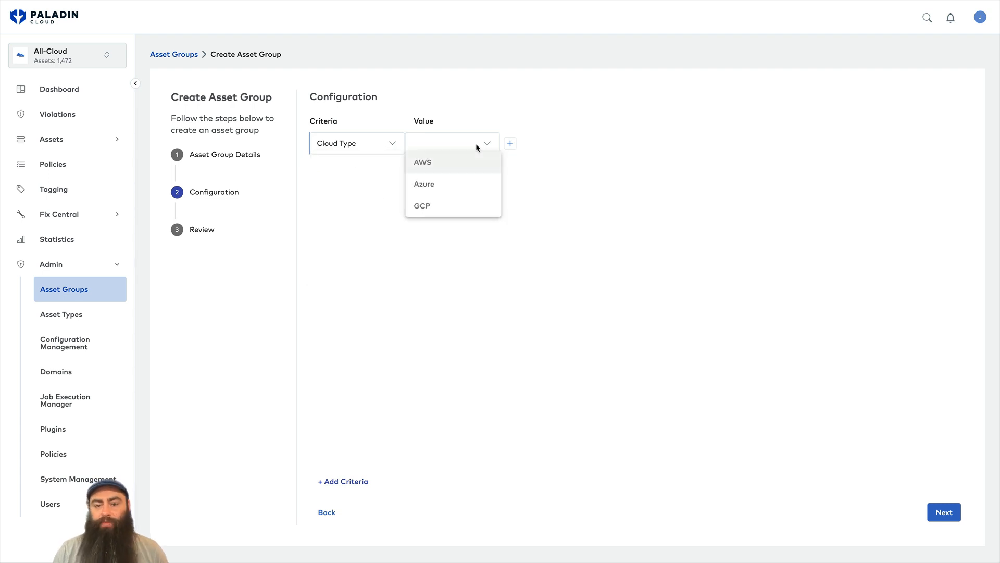
{"action": "left_click", "coordinate": [432, 162]}
Add two OR criteria rows with Cloud Type Azure and Cloud Type GCP.
{"action": "left_click", "coordinate": [368, 482]}
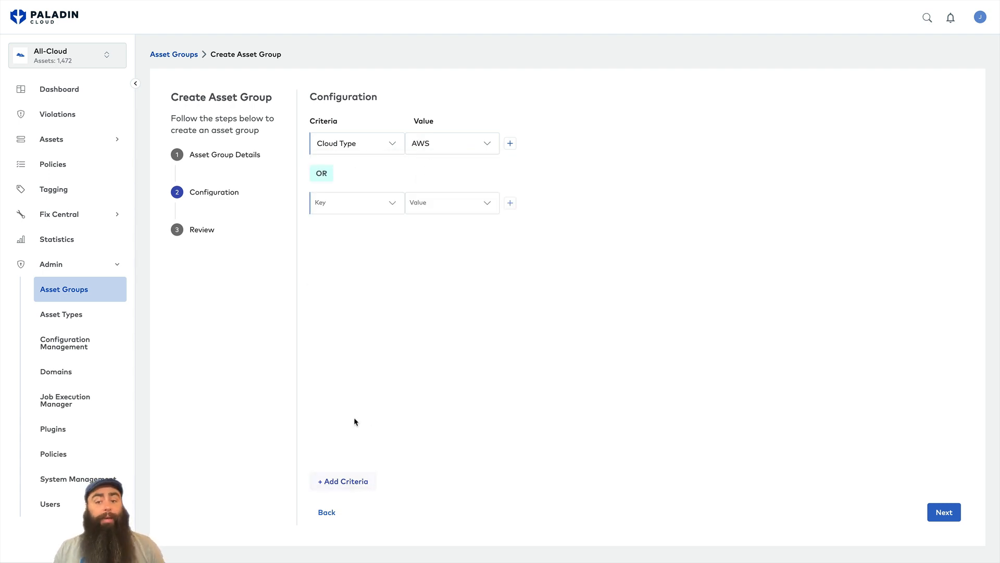
{"action": "left_click", "coordinate": [392, 203]}
{"action": "left_click", "coordinate": [362, 264]}
{"action": "left_click", "coordinate": [448, 214]}
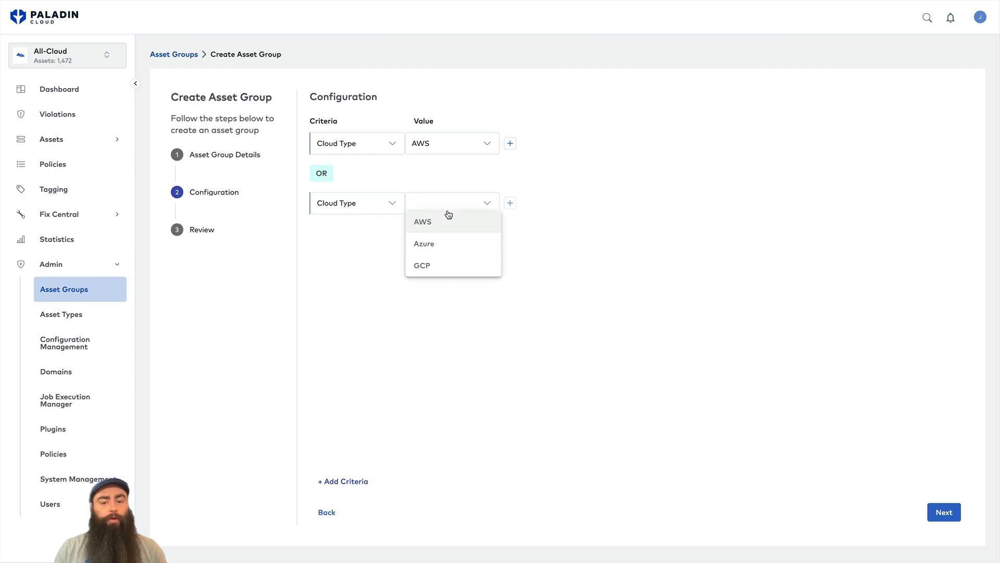
{"action": "left_click", "coordinate": [431, 245]}
{"action": "left_click", "coordinate": [347, 480]}
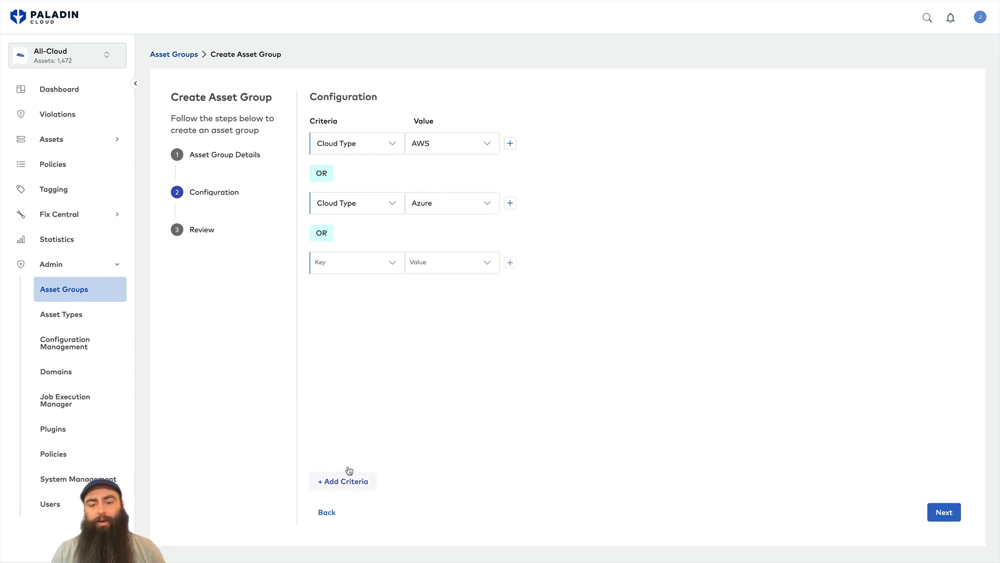
{"action": "left_click", "coordinate": [384, 262]}
{"action": "left_click", "coordinate": [358, 325]}
{"action": "left_click", "coordinate": [460, 263]}
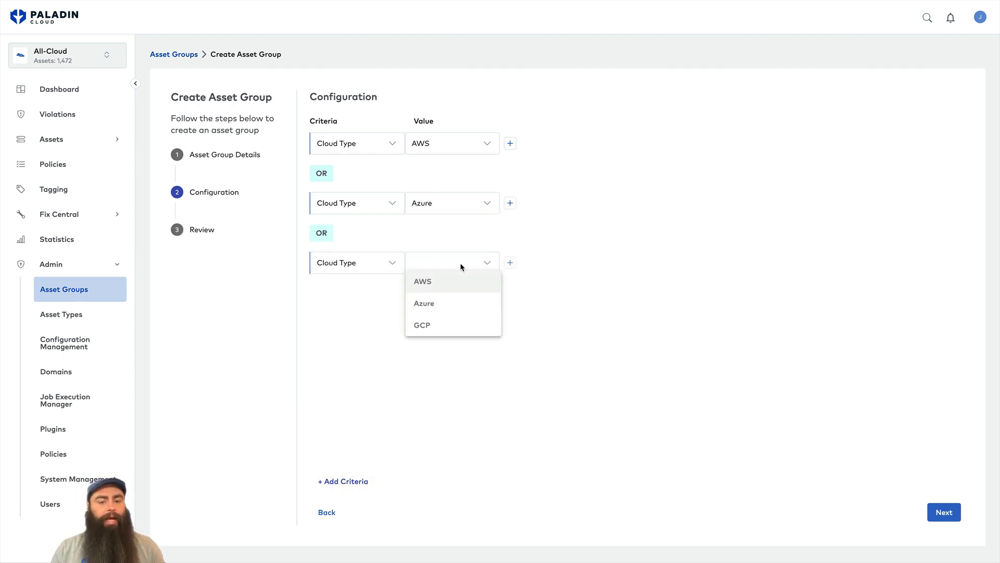
{"action": "left_click", "coordinate": [439, 324]}
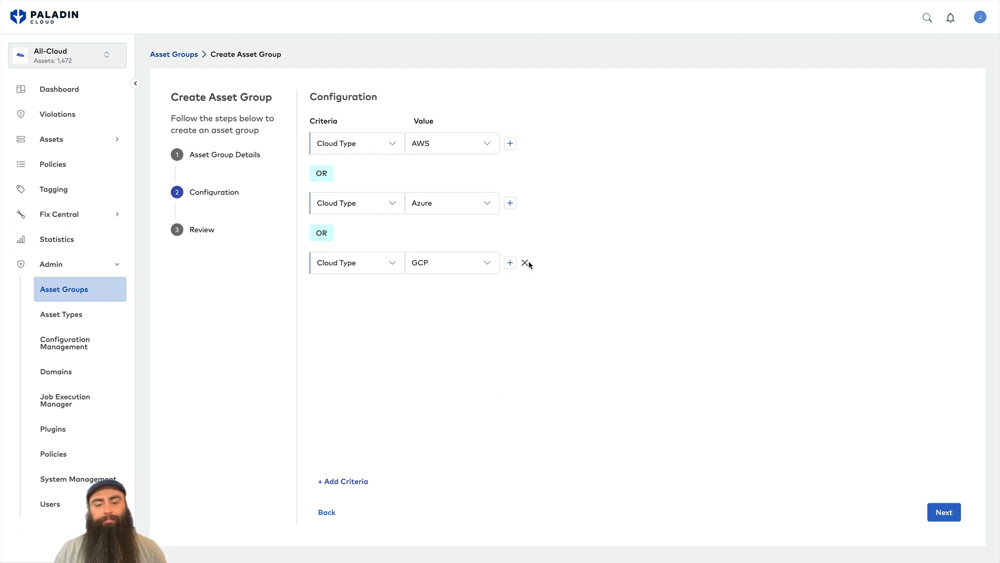
Remove the GCP and Azure rows and change the remaining criterion to Tags.Application Jupiter.
{"action": "left_click", "coordinate": [525, 263]}
{"action": "left_click", "coordinate": [525, 204]}
{"action": "left_click", "coordinate": [374, 141]}
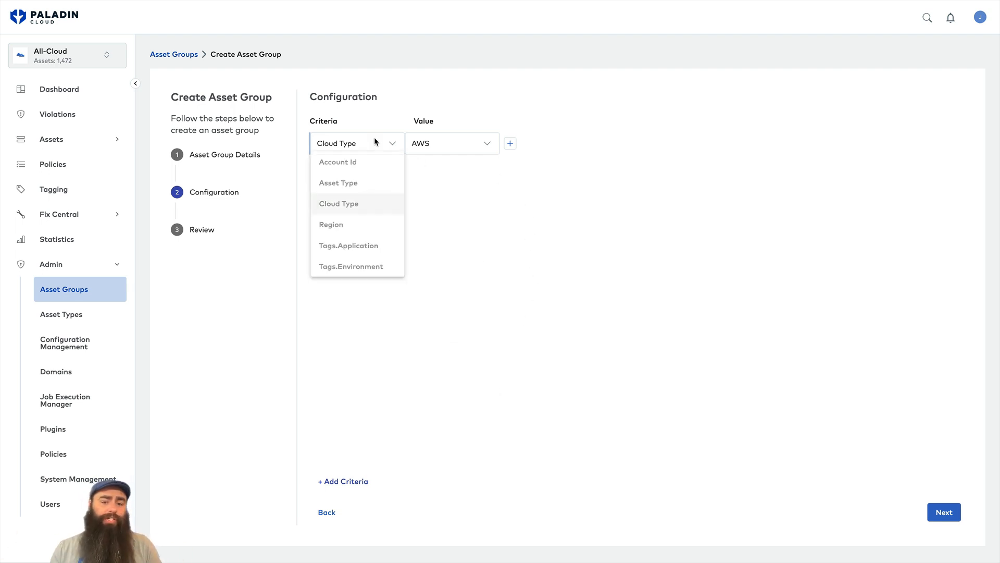
{"action": "left_click", "coordinate": [360, 250]}
{"action": "left_click", "coordinate": [440, 148]}
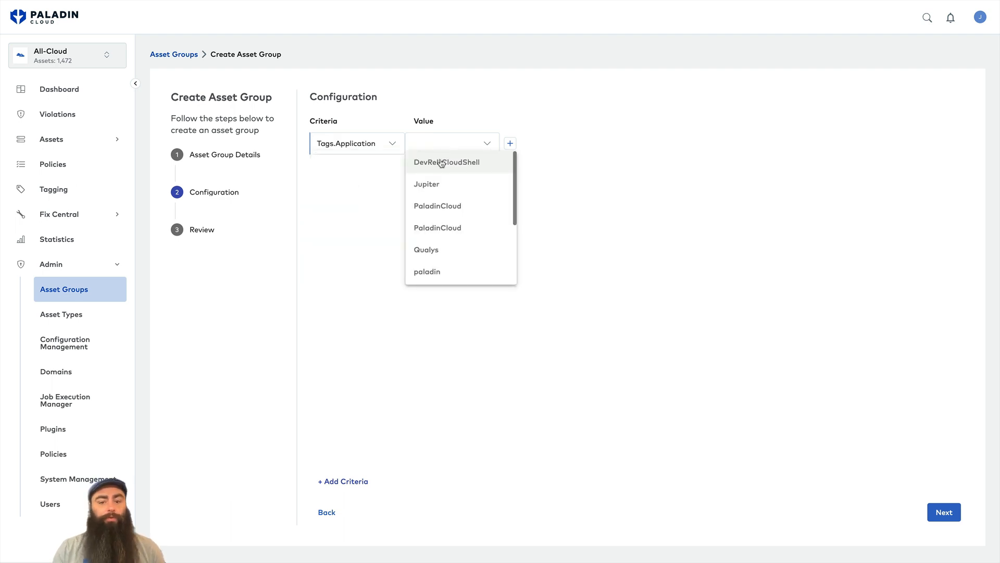
{"action": "left_click", "coordinate": [443, 186]}
Add an AND condition Cloud Type Azure and advance to the Review step.
{"action": "left_click", "coordinate": [510, 143]}
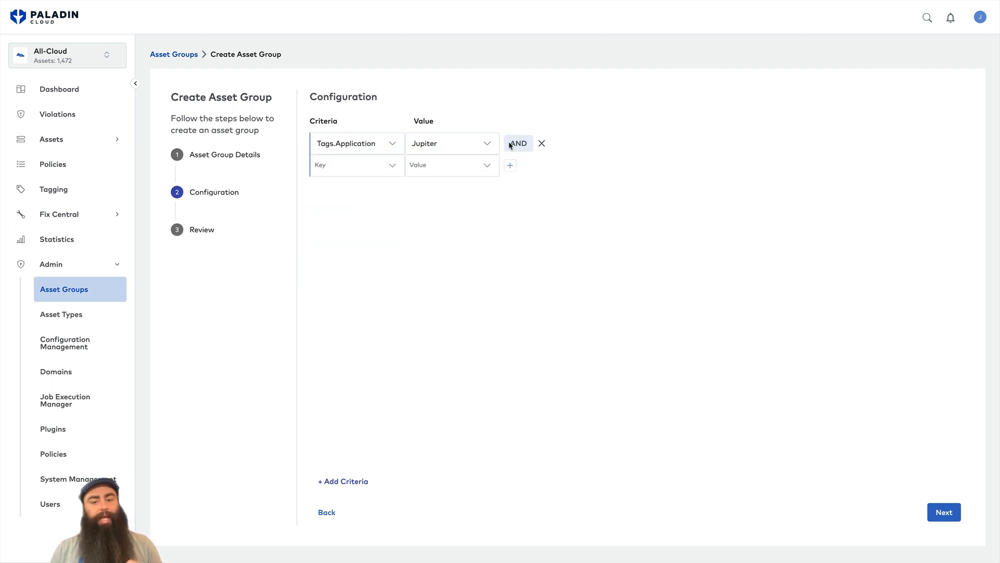
{"action": "left_click", "coordinate": [380, 165]}
{"action": "left_click", "coordinate": [373, 224]}
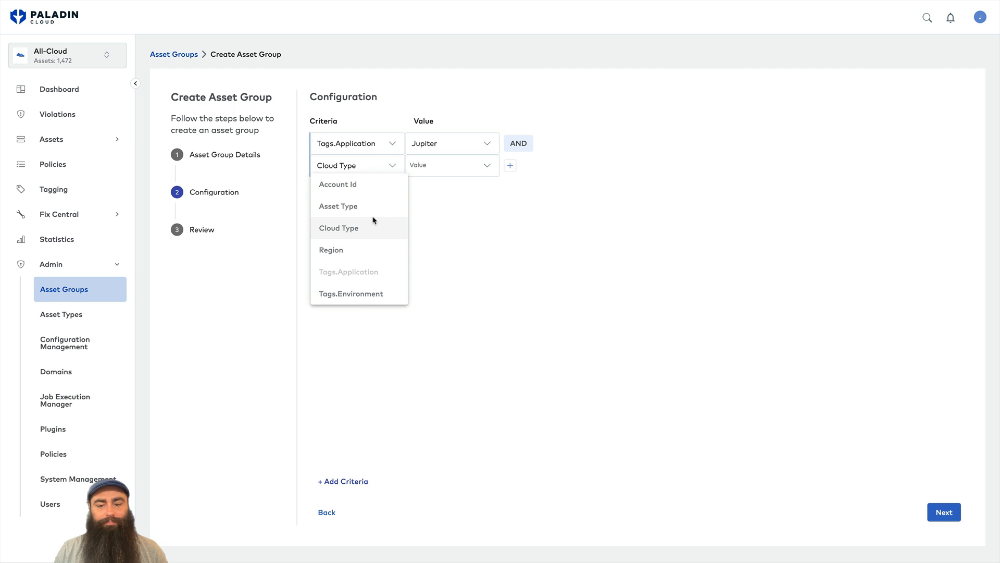
{"action": "left_click", "coordinate": [441, 174]}
{"action": "left_click", "coordinate": [438, 208]}
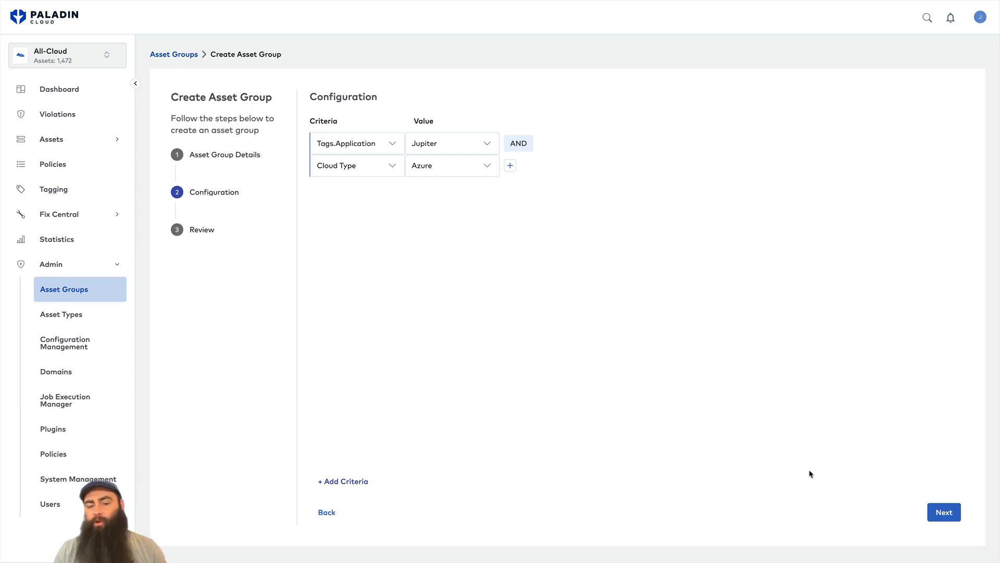
{"action": "left_click", "coordinate": [946, 513]}
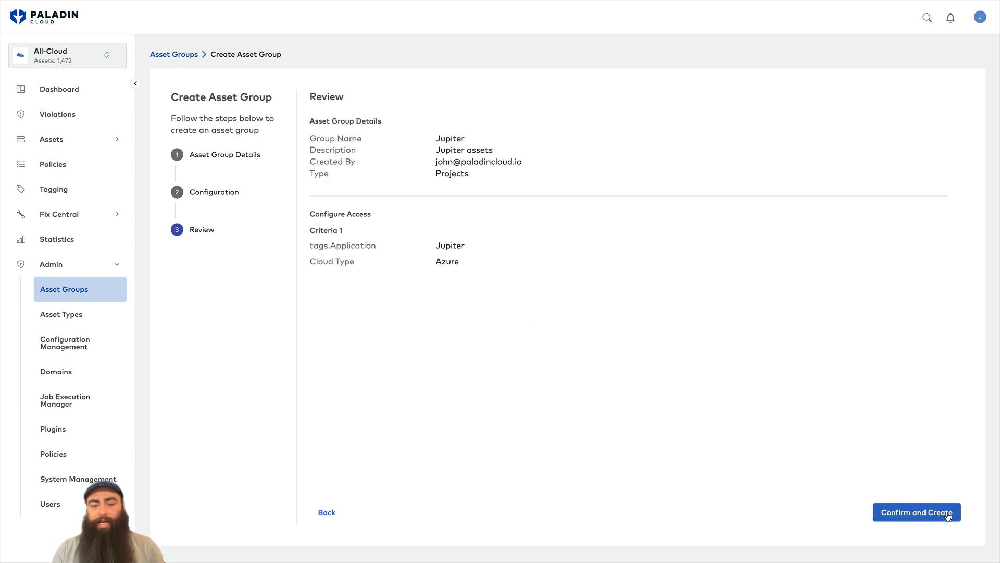
Confirm creation of Jupiter, select it as the active asset group, and open its dashboard.
{"action": "left_click", "coordinate": [948, 515]}
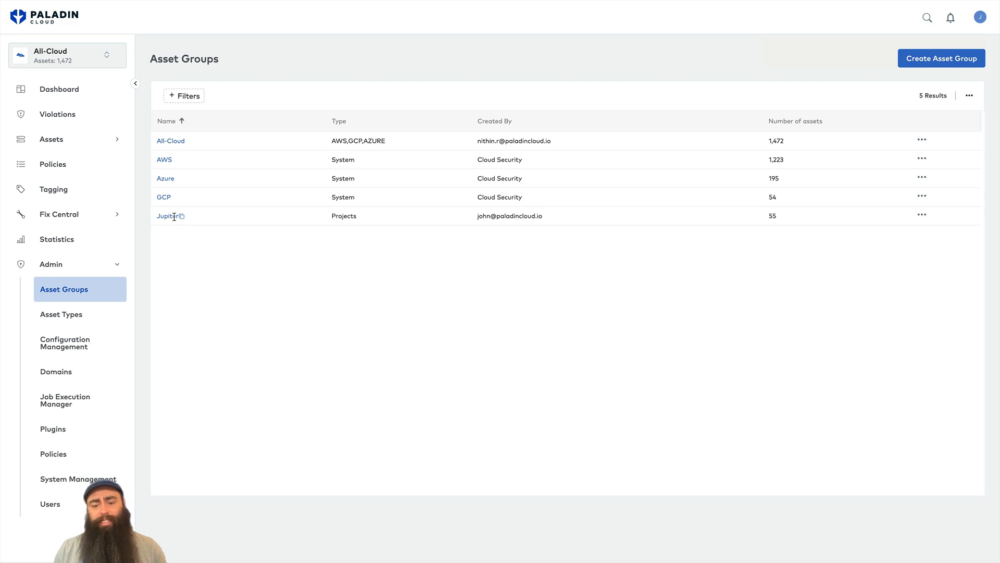
{"action": "left_click", "coordinate": [104, 62]}
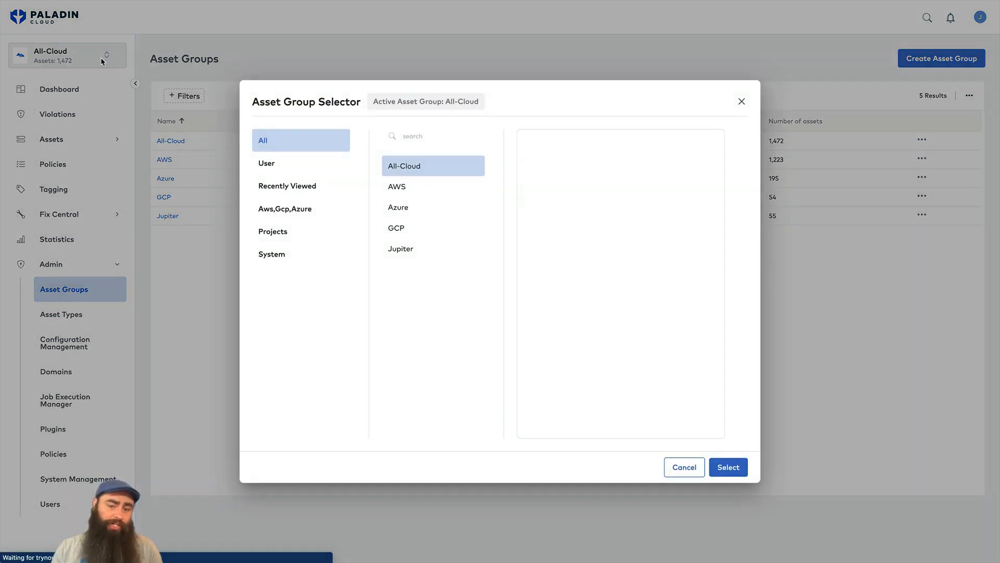
{"action": "left_click", "coordinate": [409, 250]}
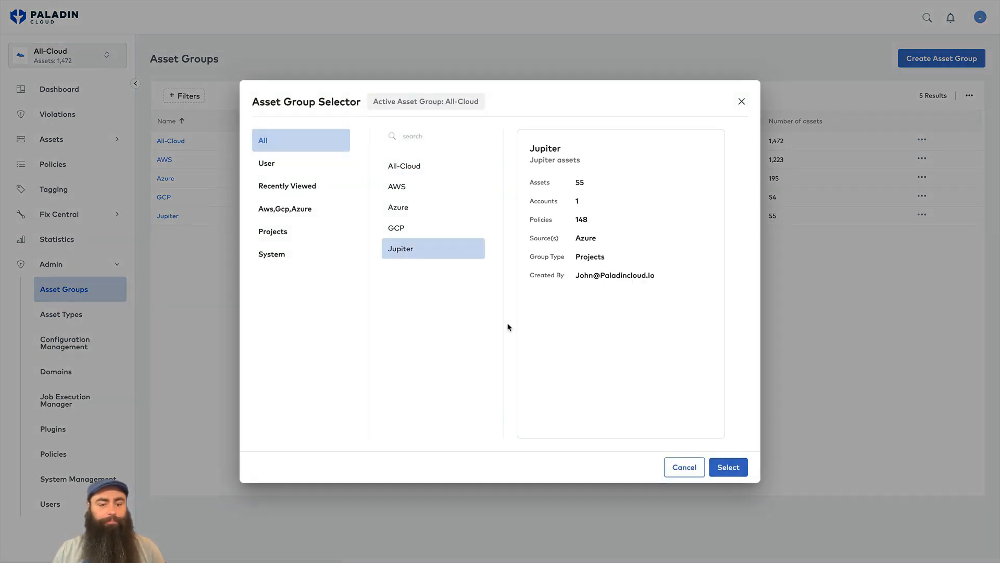
{"action": "left_click", "coordinate": [728, 467]}
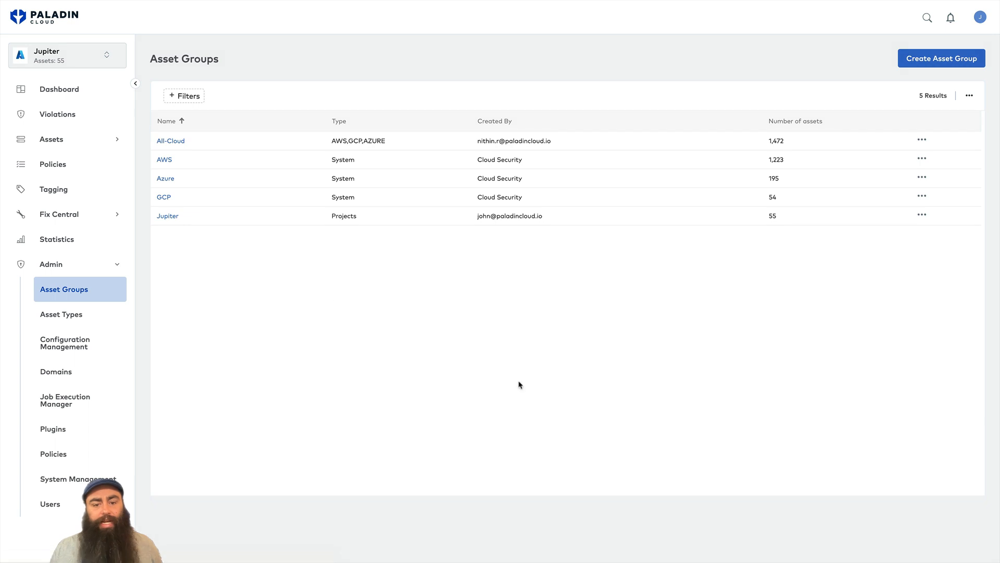
{"action": "left_click", "coordinate": [83, 100]}
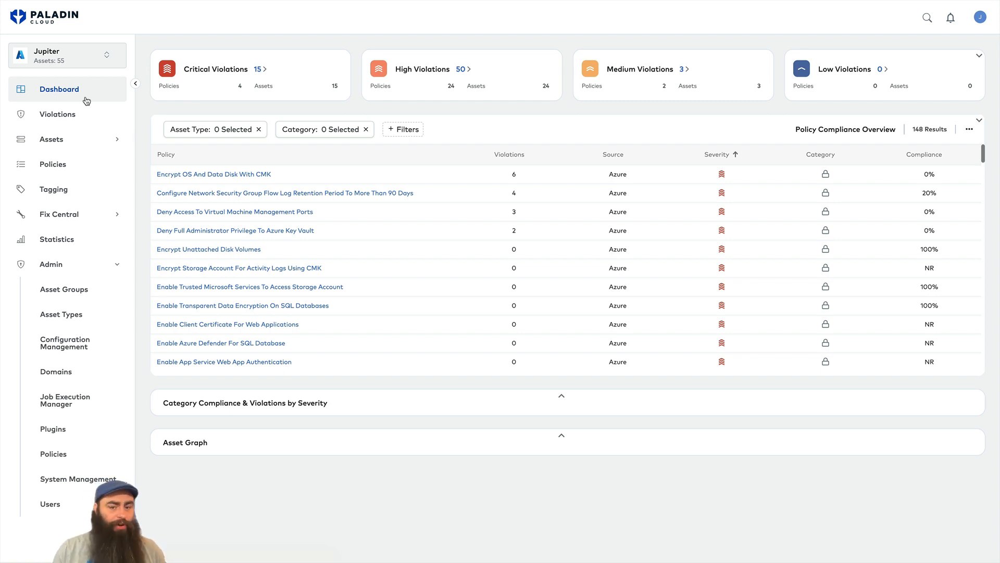
Go to the Notifications page under Fix Central in the navigation.
{"action": "left_click", "coordinate": [117, 265]}
{"action": "left_click", "coordinate": [117, 216]}
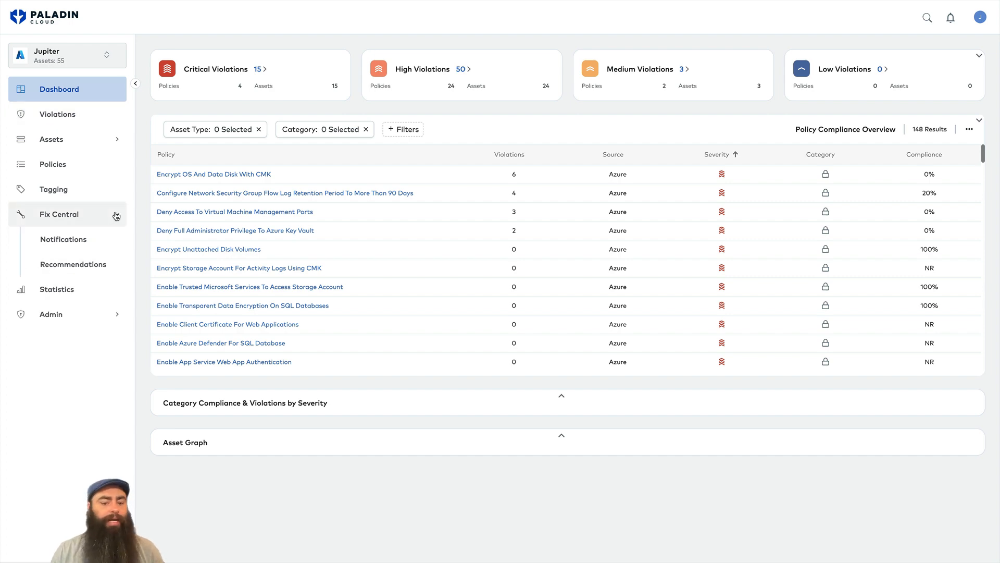
{"action": "left_click", "coordinate": [71, 239]}
Filter notifications by Type to Violation only, replacing Exemption, for 1,648 results.
{"action": "left_click", "coordinate": [187, 97]}
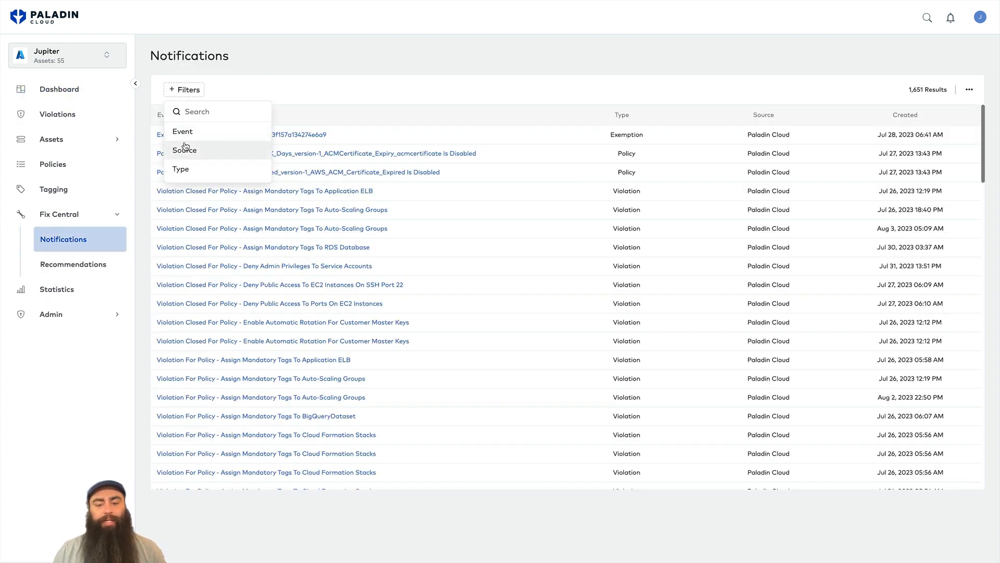
{"action": "left_click", "coordinate": [187, 170]}
{"action": "left_click", "coordinate": [176, 132]}
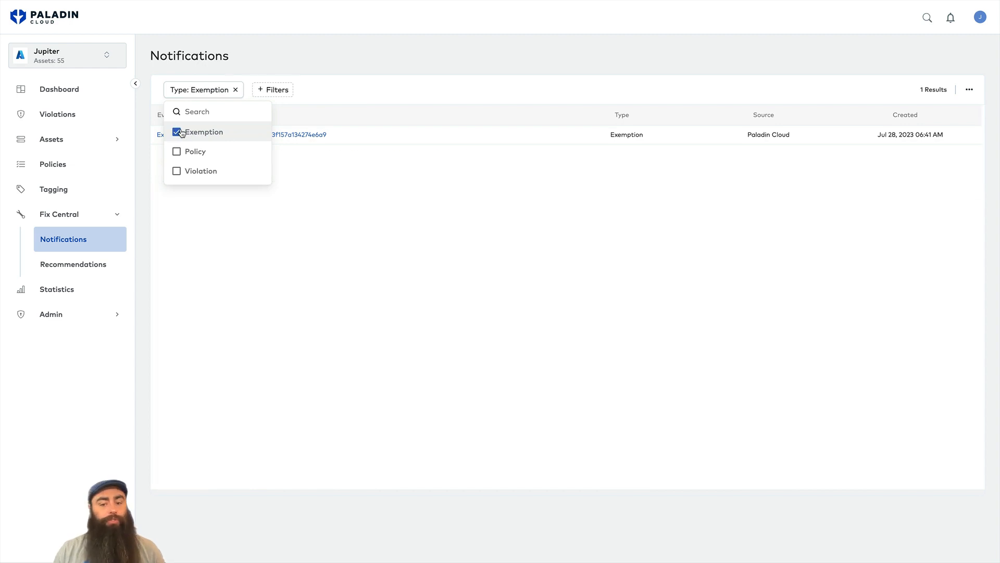
{"action": "left_click", "coordinate": [177, 171]}
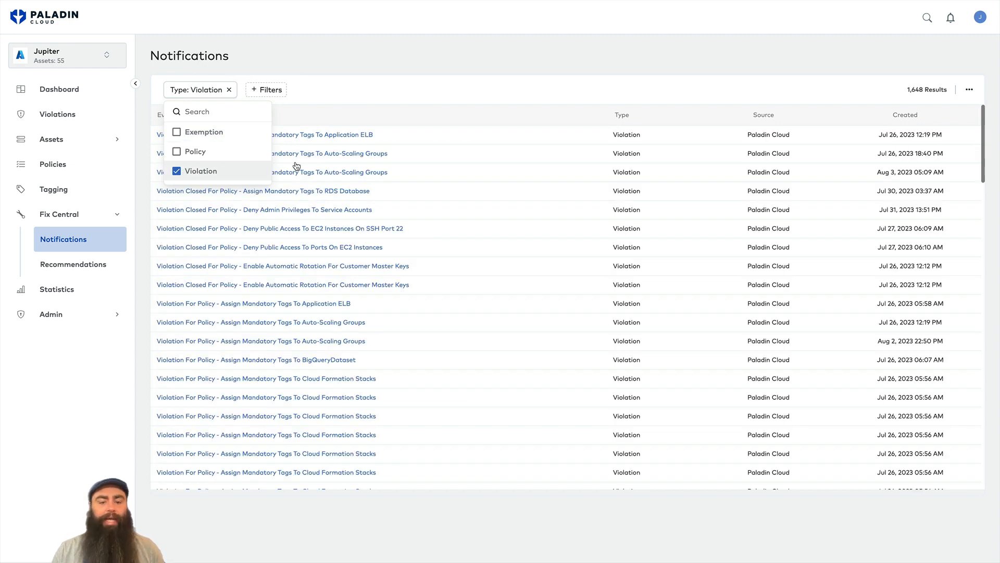
{"action": "left_click", "coordinate": [361, 104]}
{"action": "left_click", "coordinate": [280, 98]}
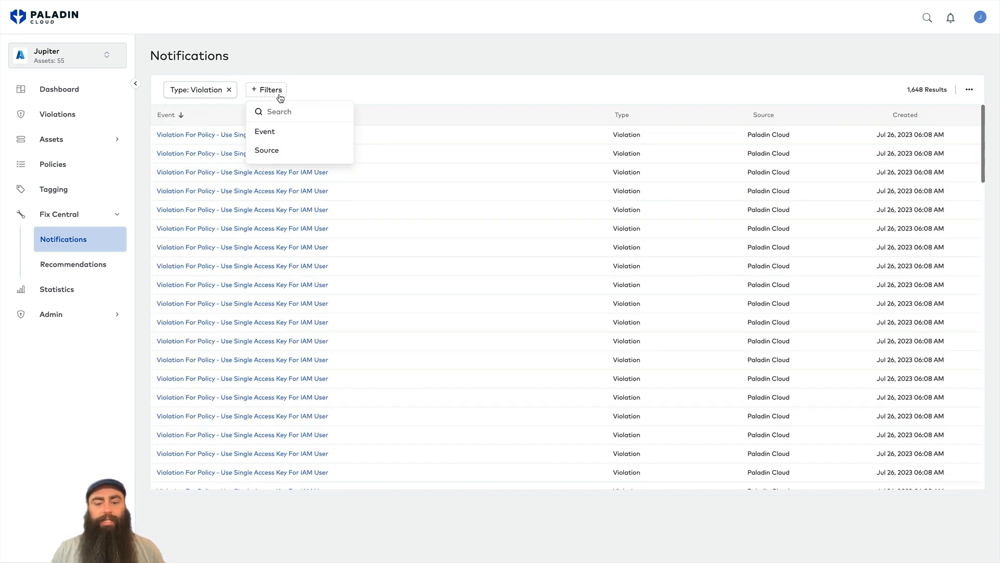